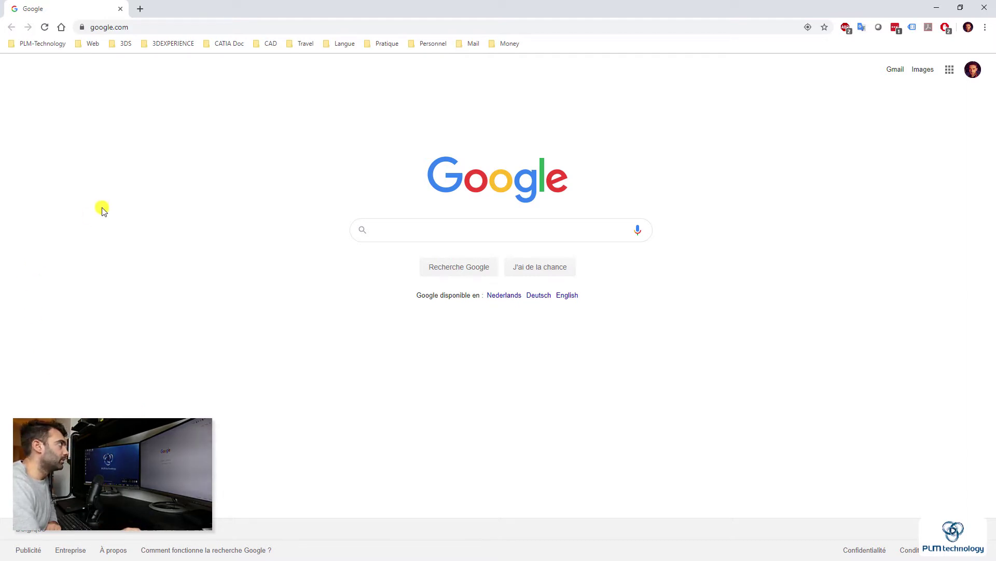
Step: Open the bookmarked "My first Dashboard" page and launch the Collaborative Spaces Control Center app
click(180, 44)
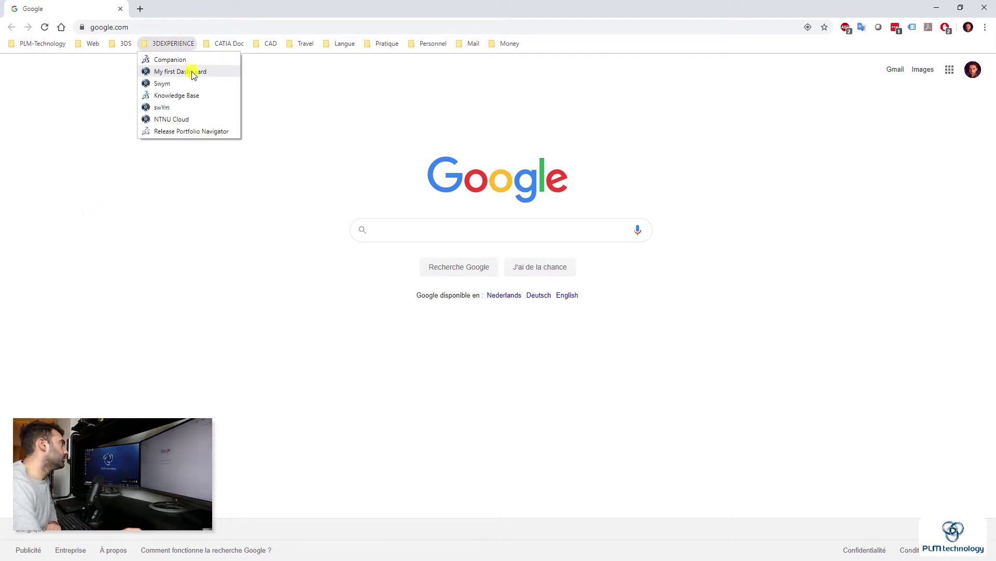
click(194, 71)
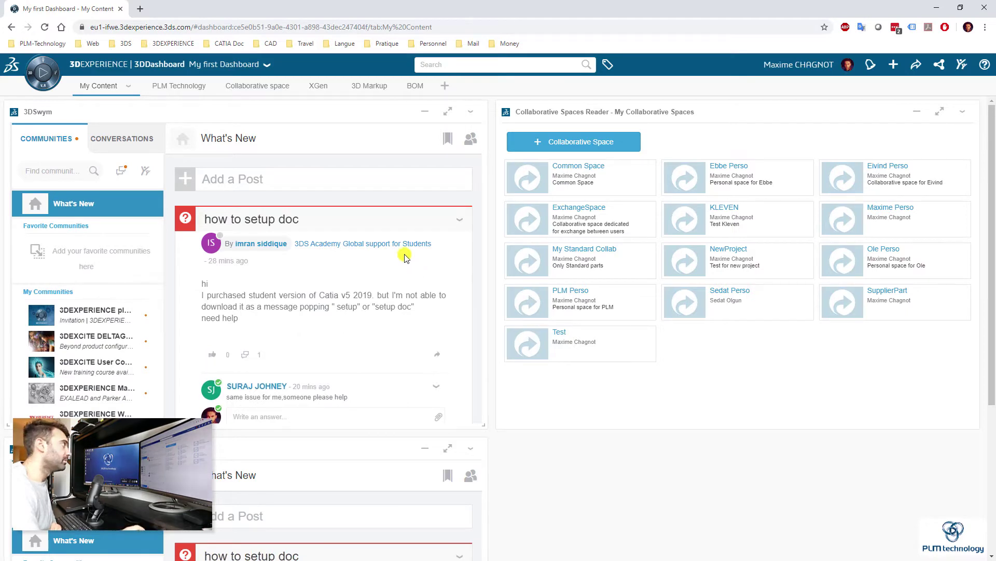
click(45, 64)
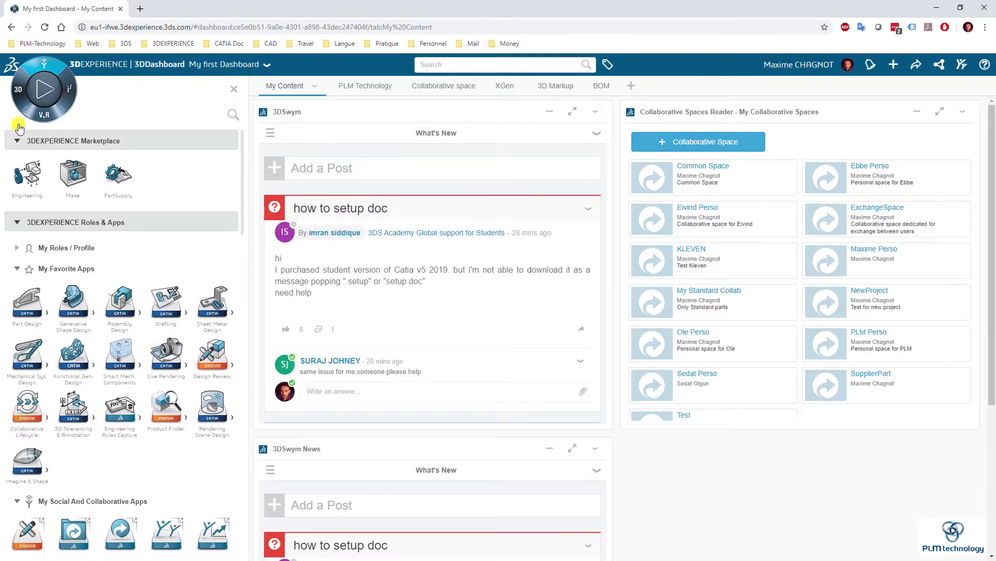
scroll(117, 301, down, 3)
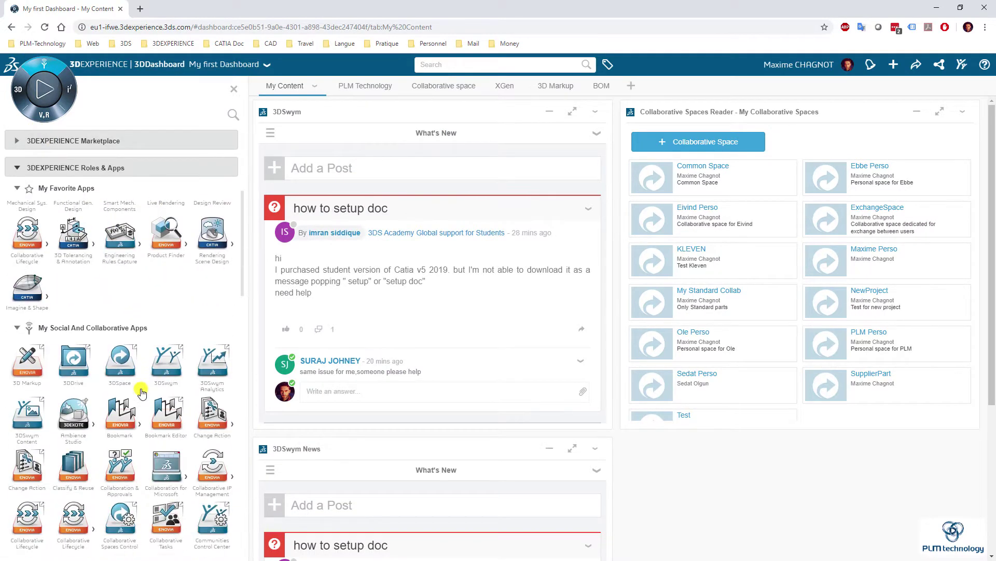
scroll(142, 393, down, 2)
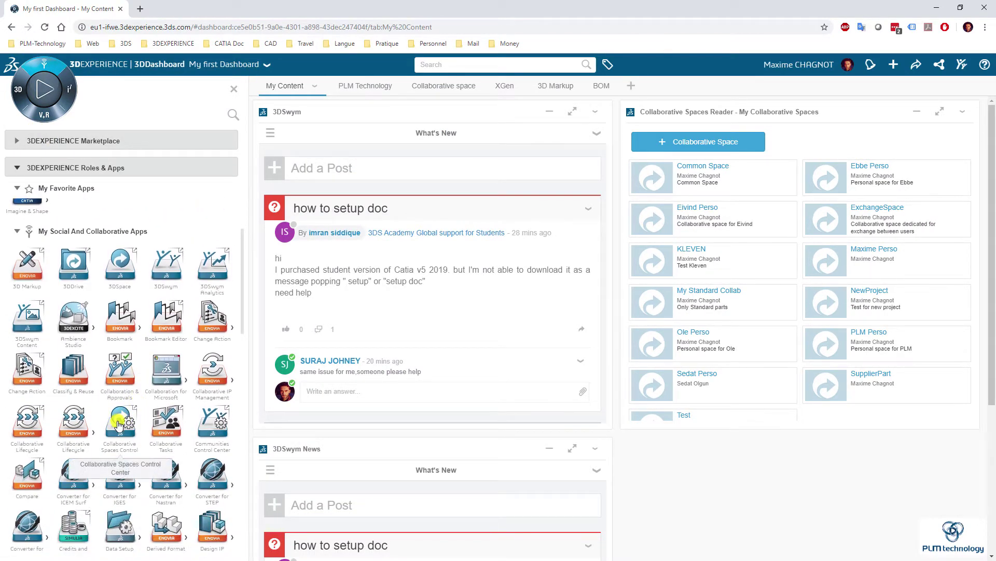
click(118, 421)
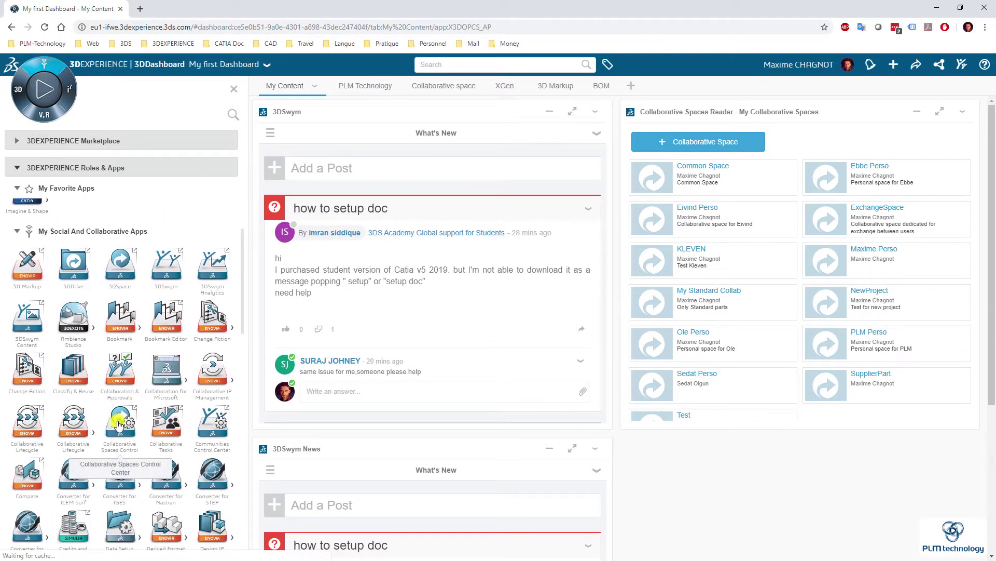
click(232, 92)
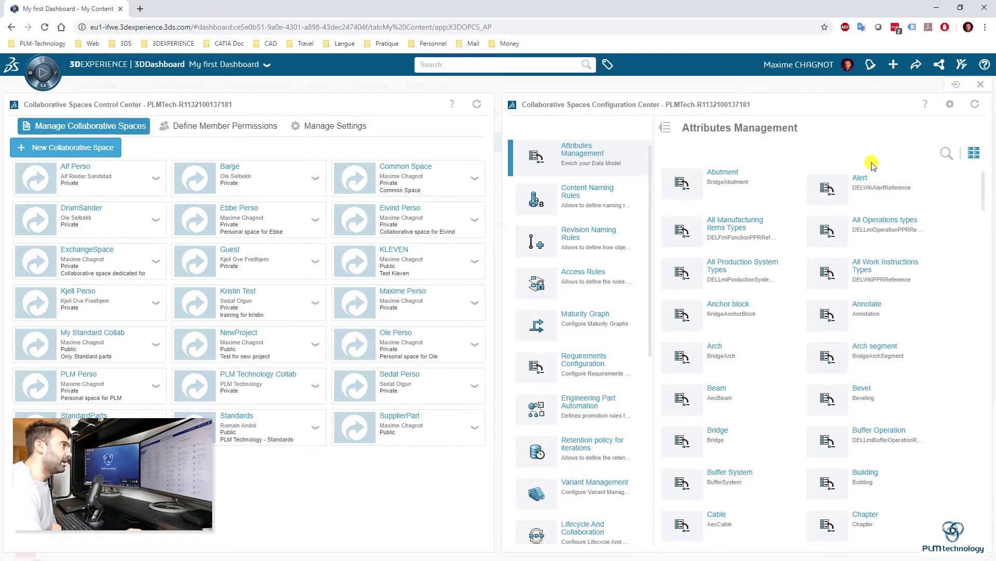
Step: Look through the list of object types available in Attributes Management
scroll(756, 289, down, 15)
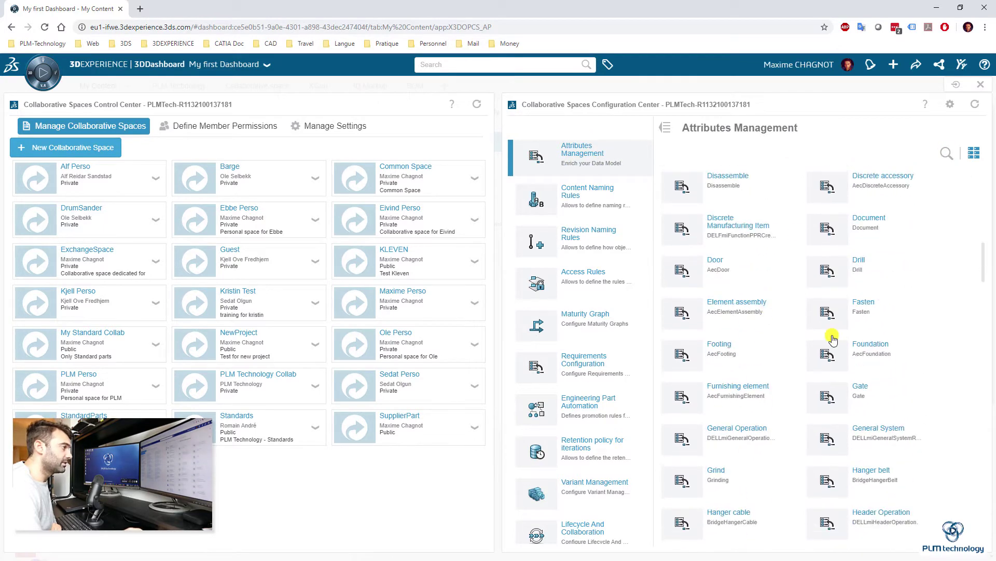
scroll(752, 372, up, 3)
scroll(755, 373, down, 3)
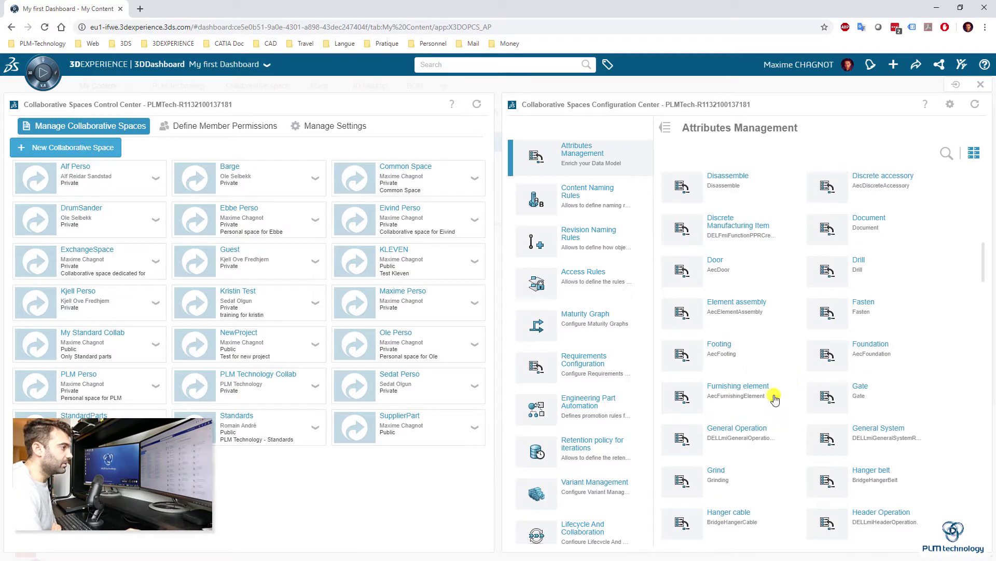
scroll(762, 395, down, 5)
scroll(774, 397, down, 10)
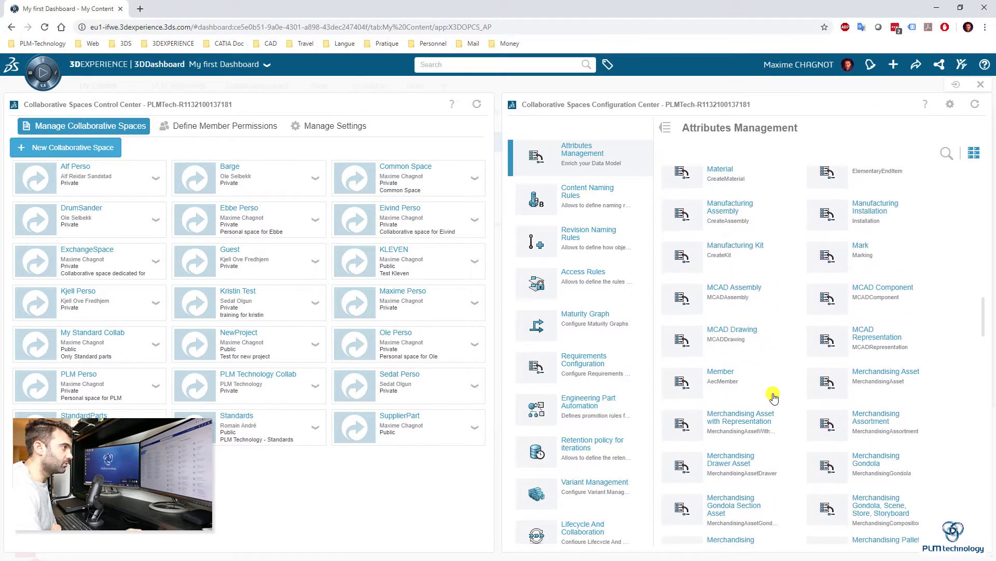
scroll(771, 397, down, 10)
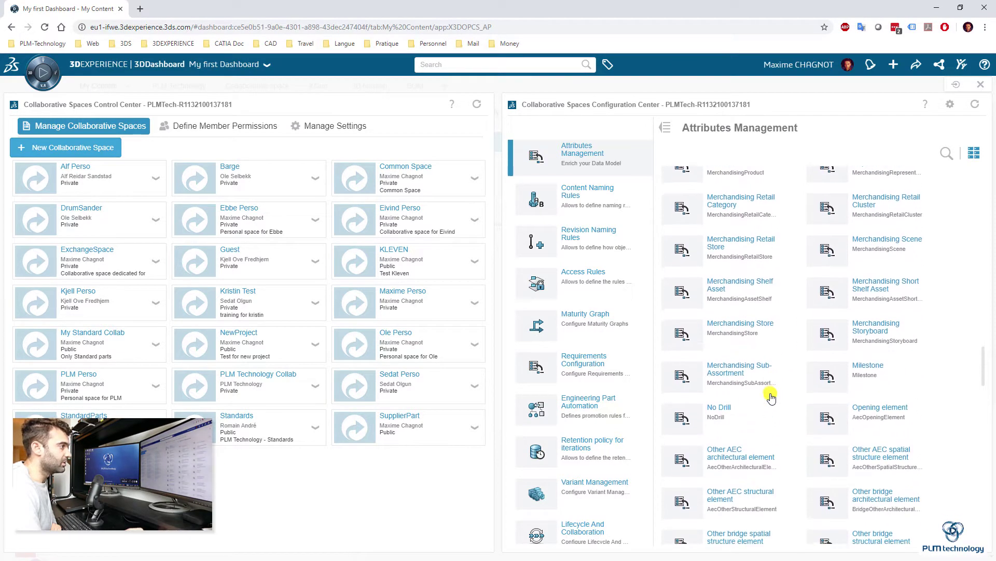
scroll(770, 397, down, 4)
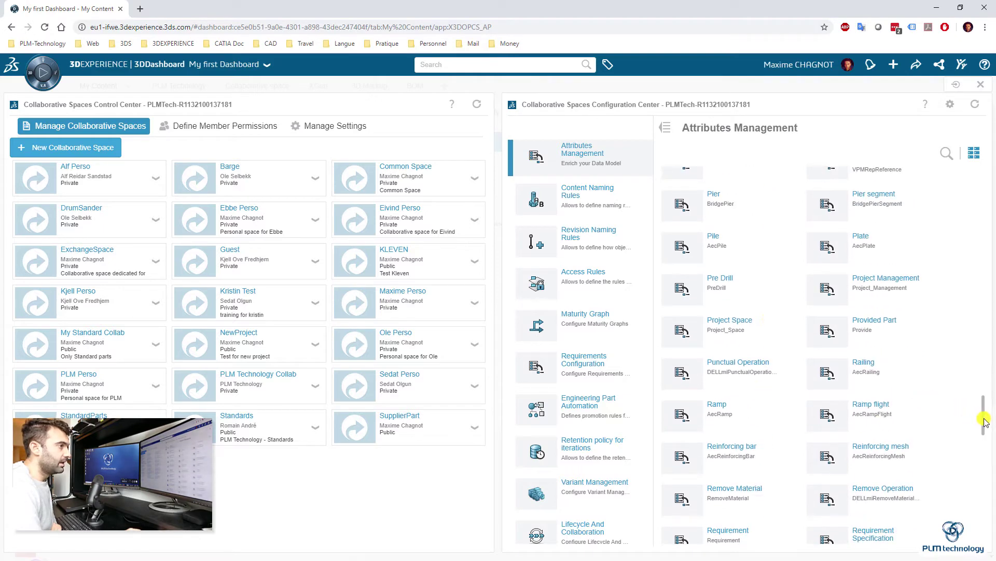
drag(983, 407, 983, 155)
Step: Search the attribute types for "physi" and open Physical Product (VPMReference)
click(946, 155)
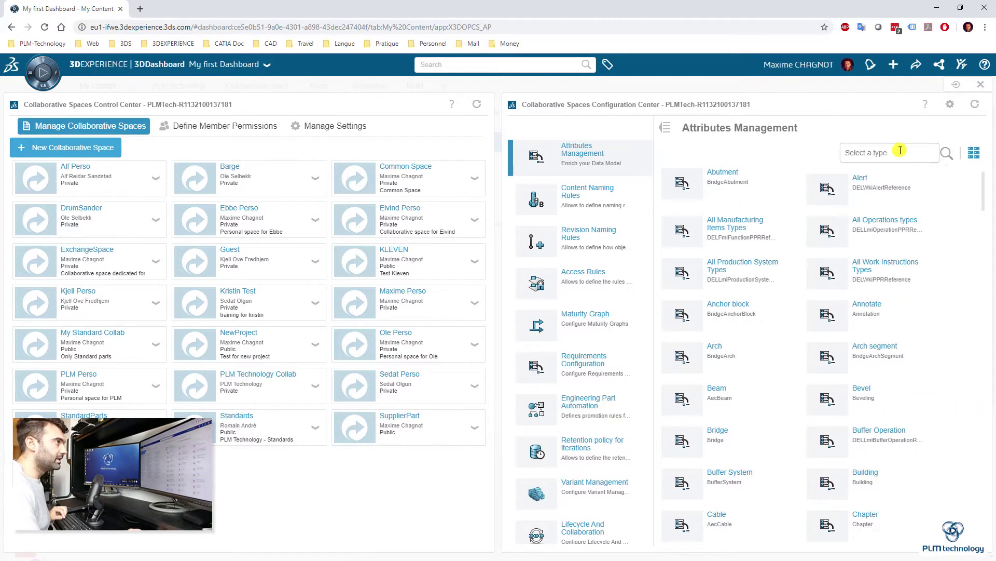
click(898, 151)
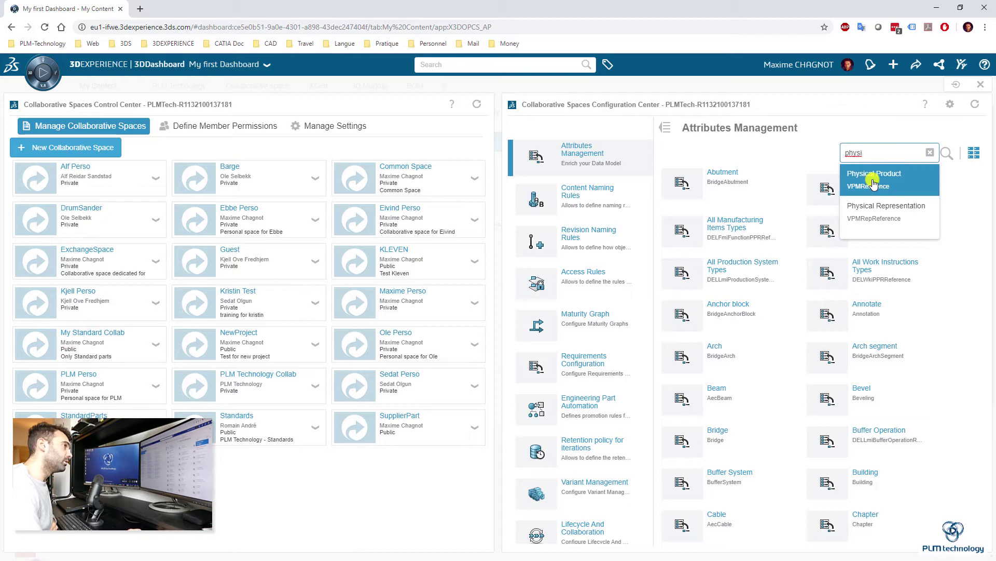
click(874, 179)
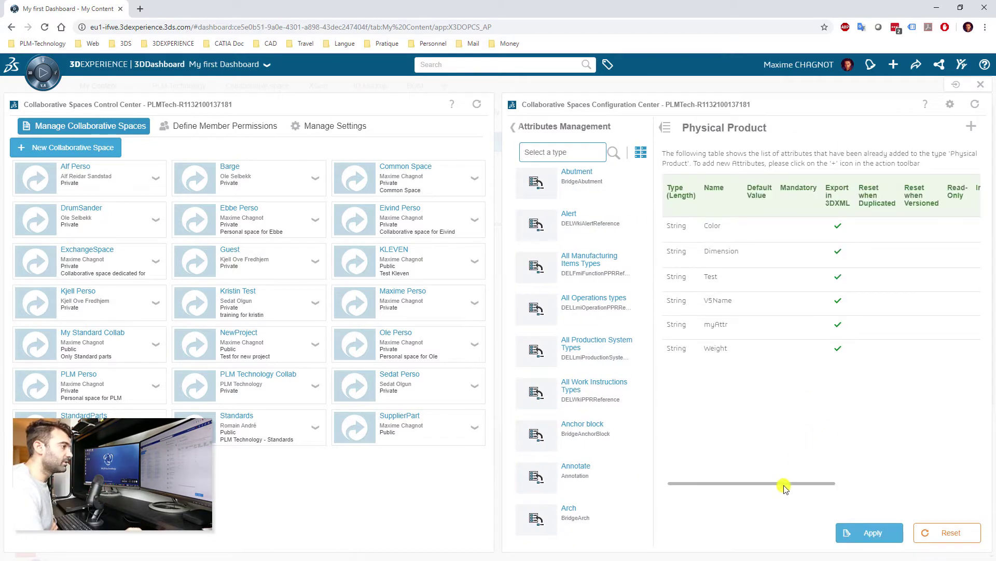
Step: Examine the Physical Product attribute table across all its columns, from Type and Name to Actions and Deploy Status
drag(783, 487, 763, 478)
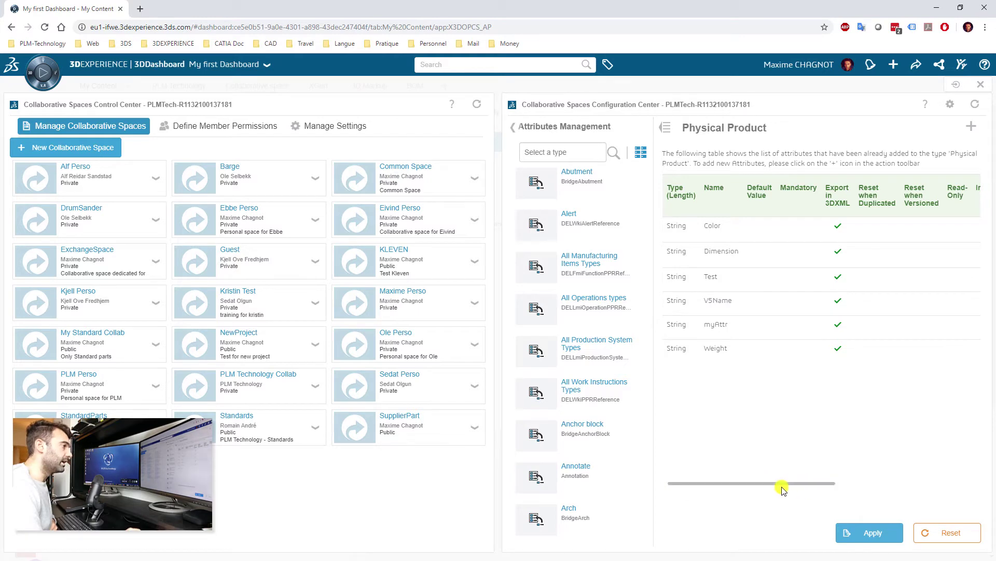
drag(792, 484, 845, 481)
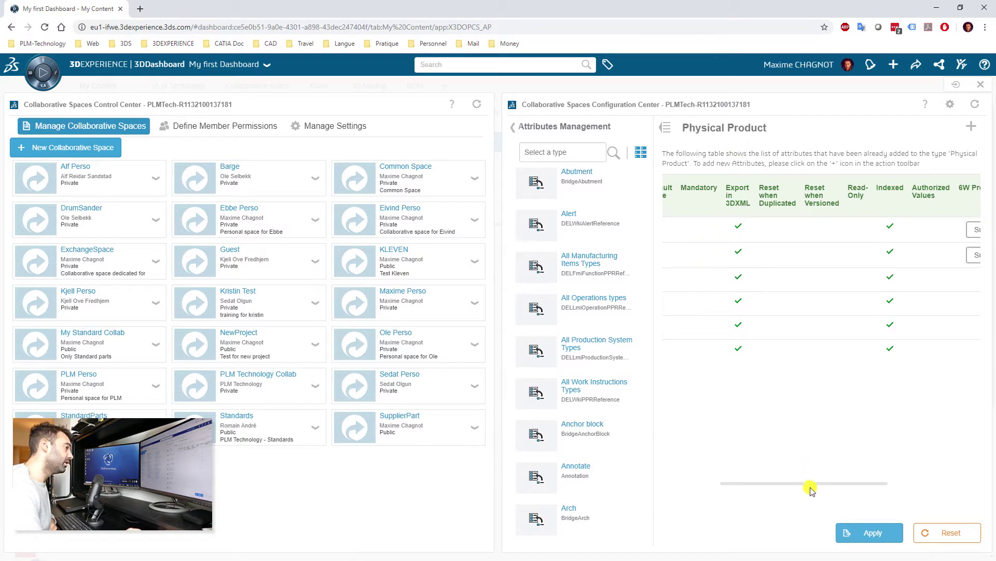
drag(807, 482, 846, 484)
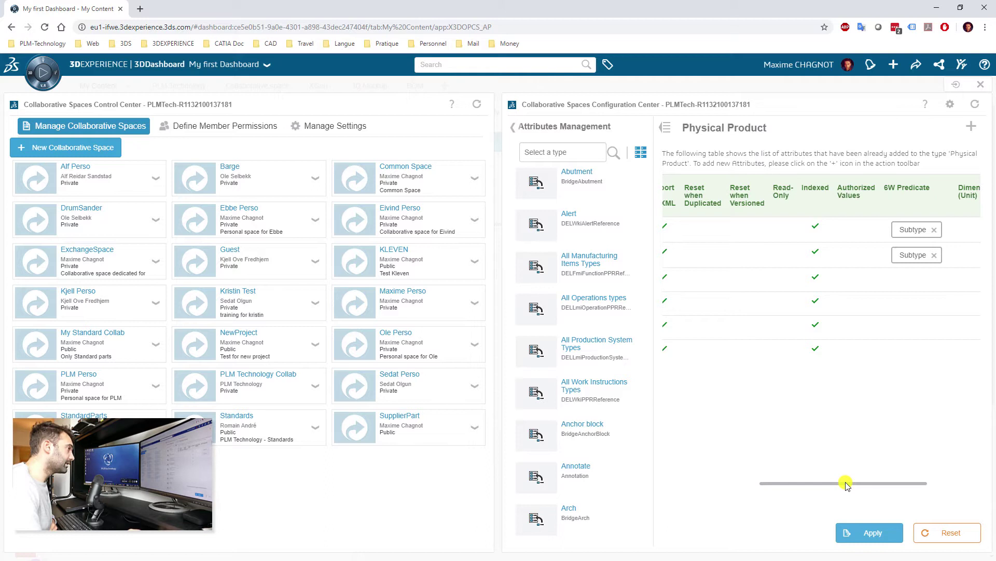
drag(846, 484, 825, 483)
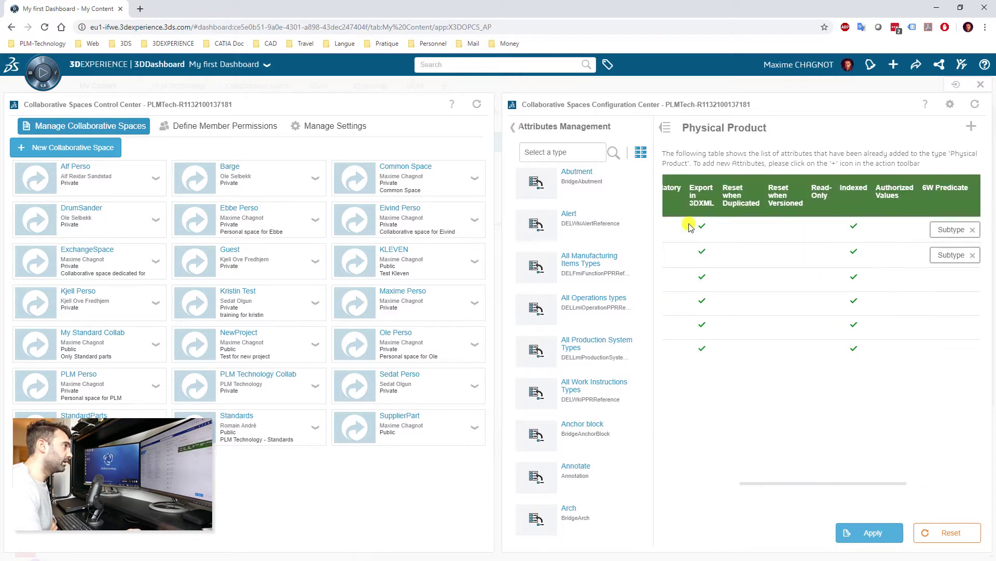
drag(778, 483, 870, 484)
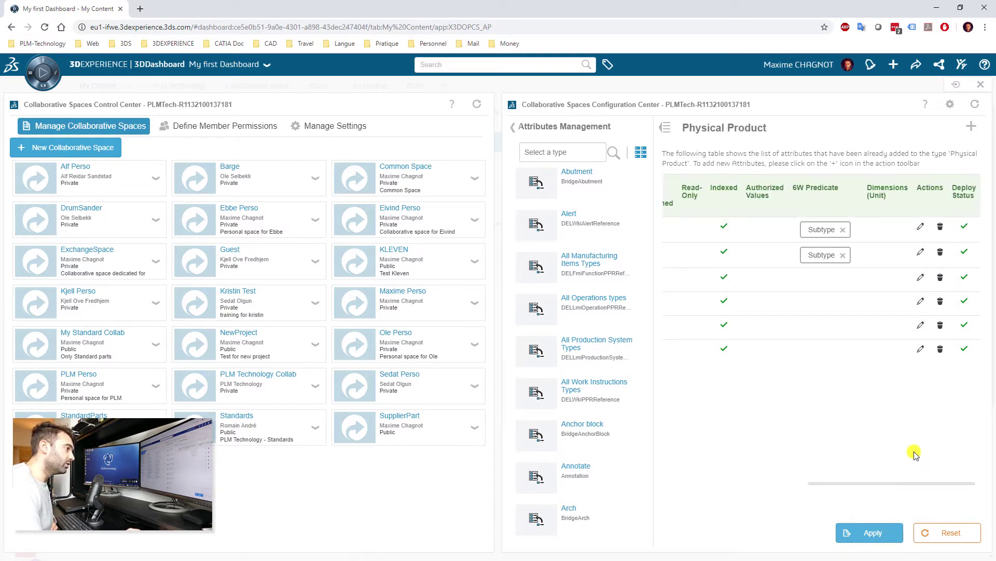
drag(911, 483, 908, 483)
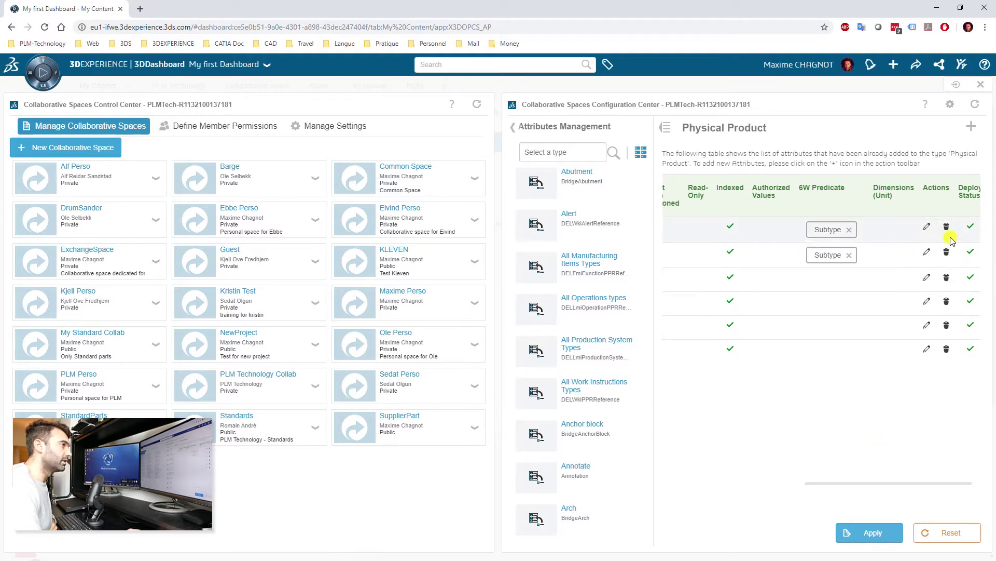
Step: Turn off Export in 3DXML for the Dimension attribute of Physical Product
click(928, 253)
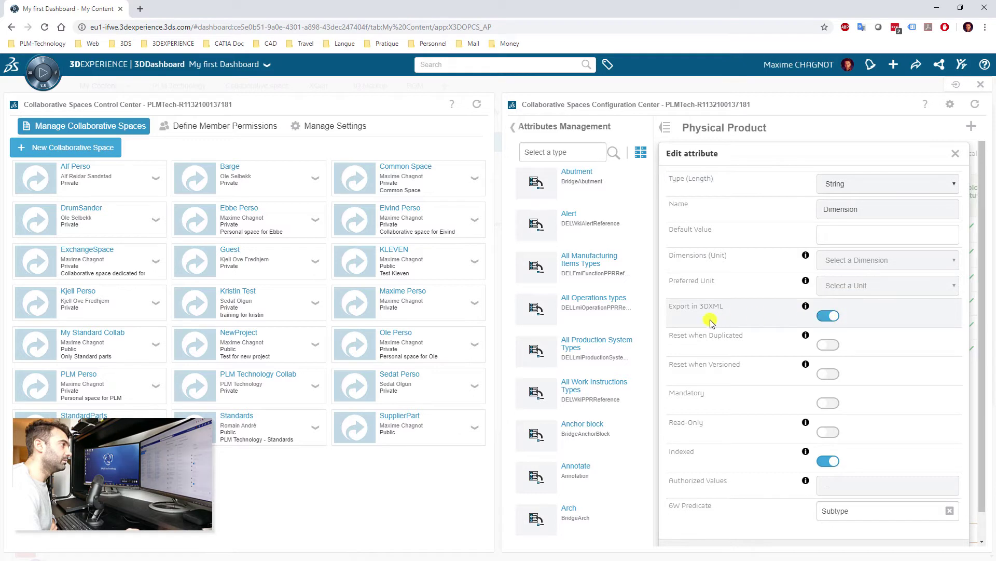
click(829, 316)
scroll(901, 325, down, 1)
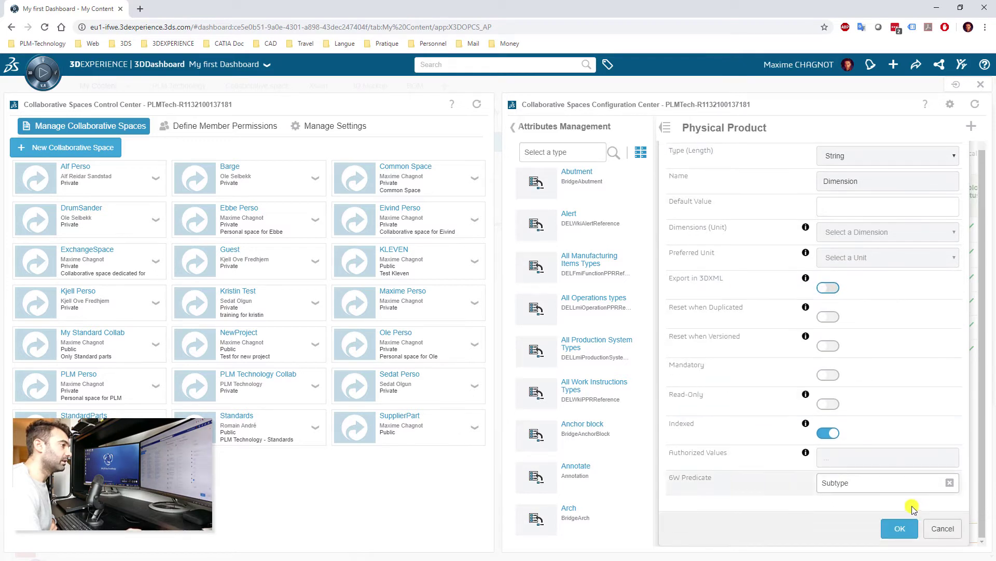
click(903, 529)
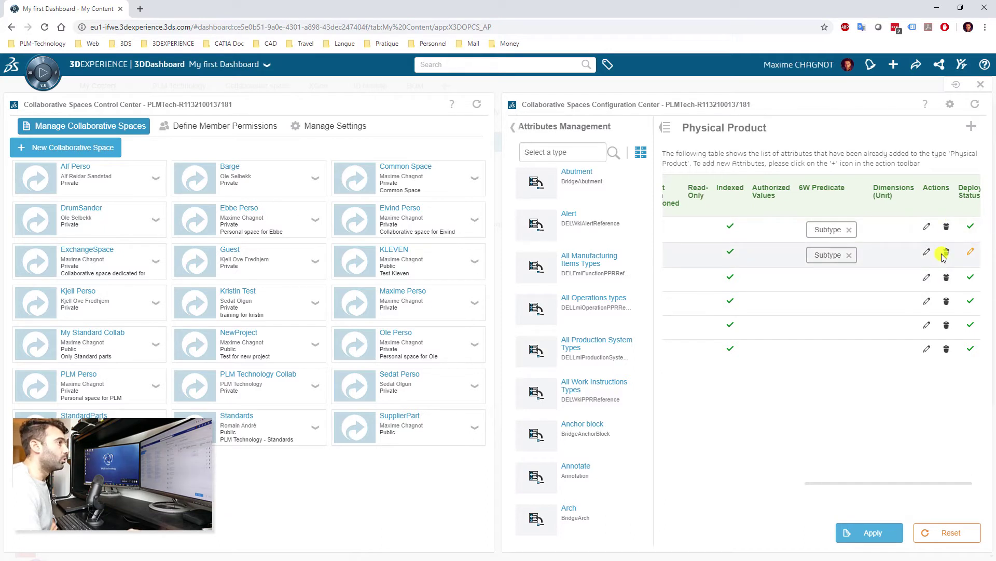
click(873, 535)
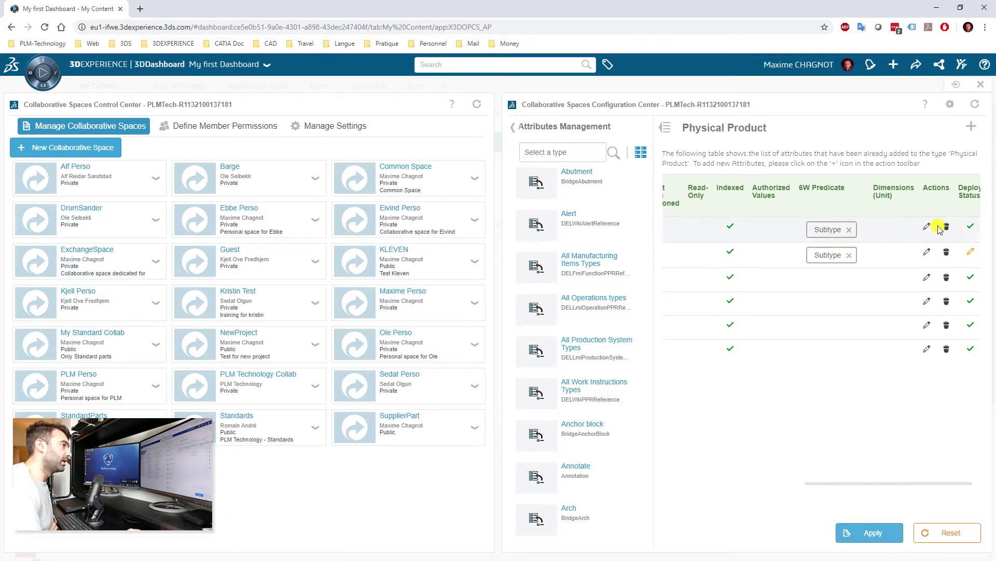
Step: Turn Export in 3DXML back on for the Dimension attribute
click(926, 252)
click(828, 316)
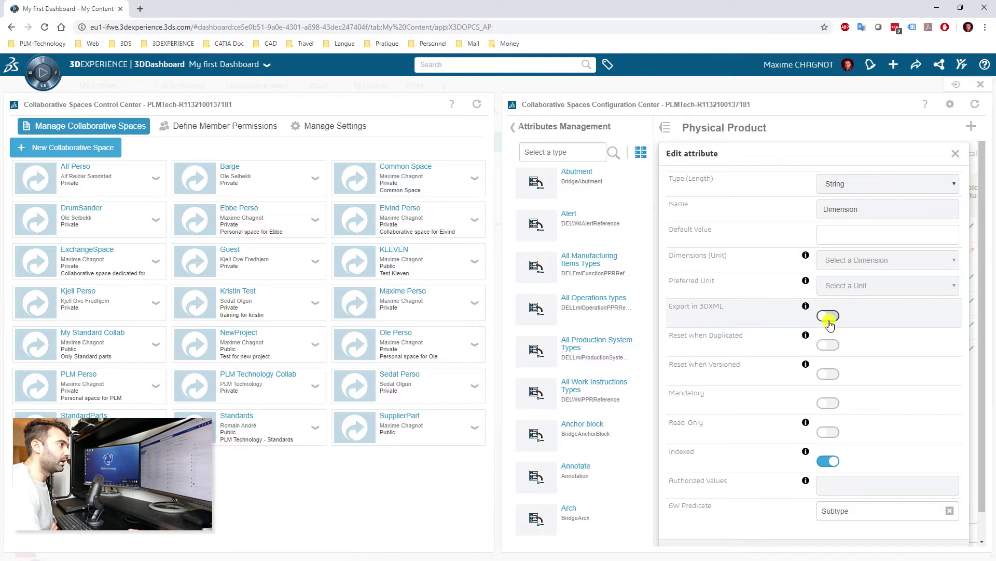
scroll(858, 474, down, 2)
click(897, 530)
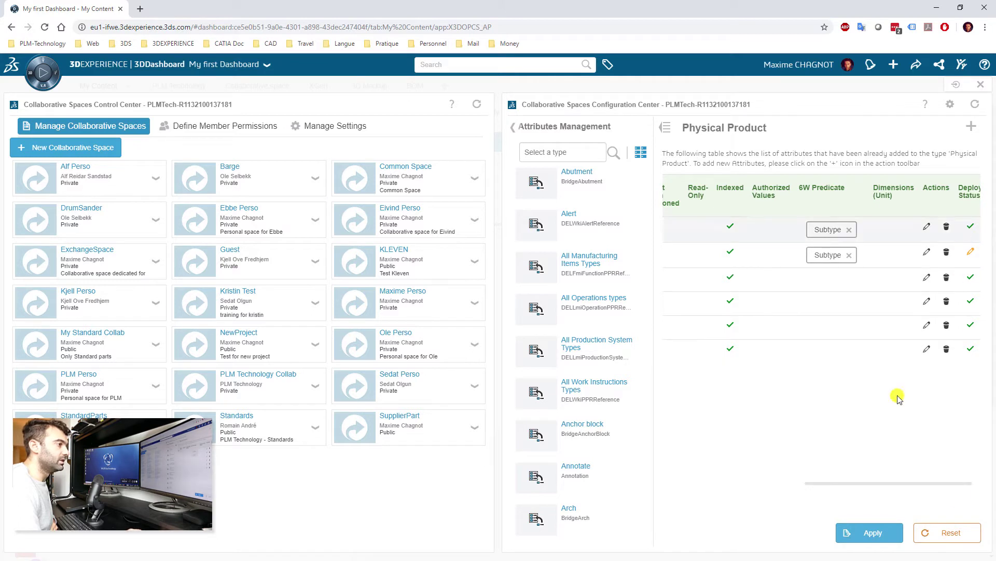
drag(885, 486, 929, 484)
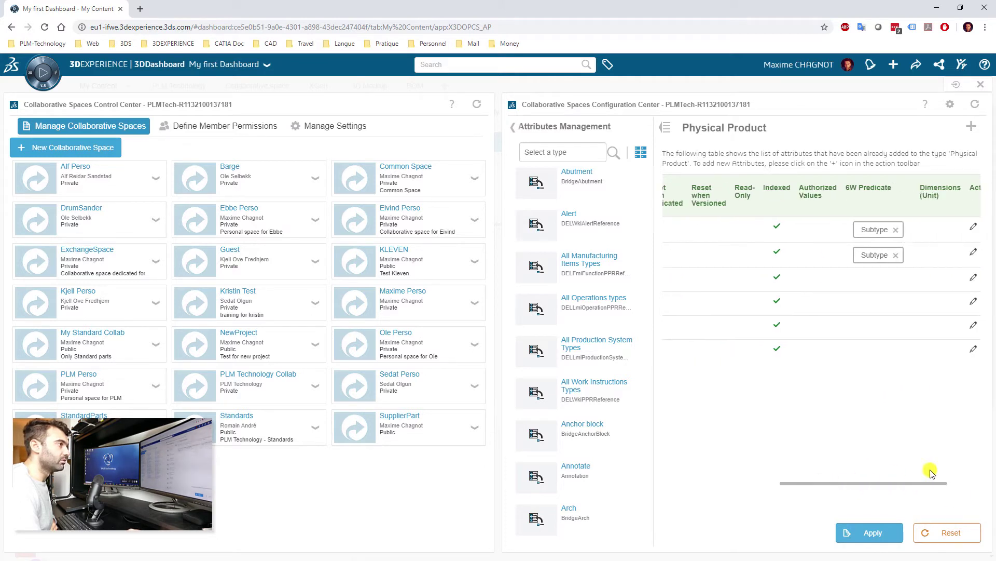
click(971, 129)
click(904, 187)
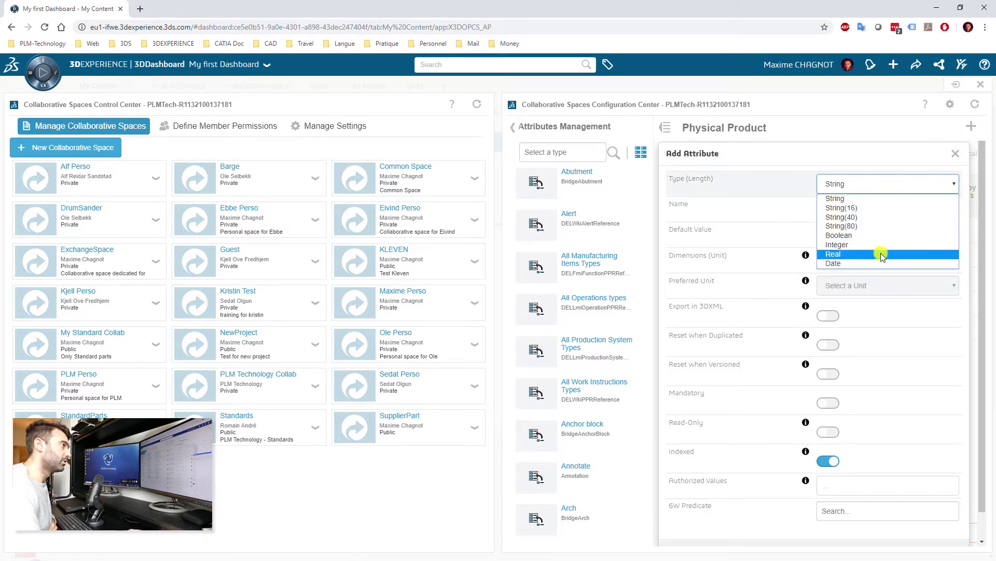
click(848, 199)
click(847, 212)
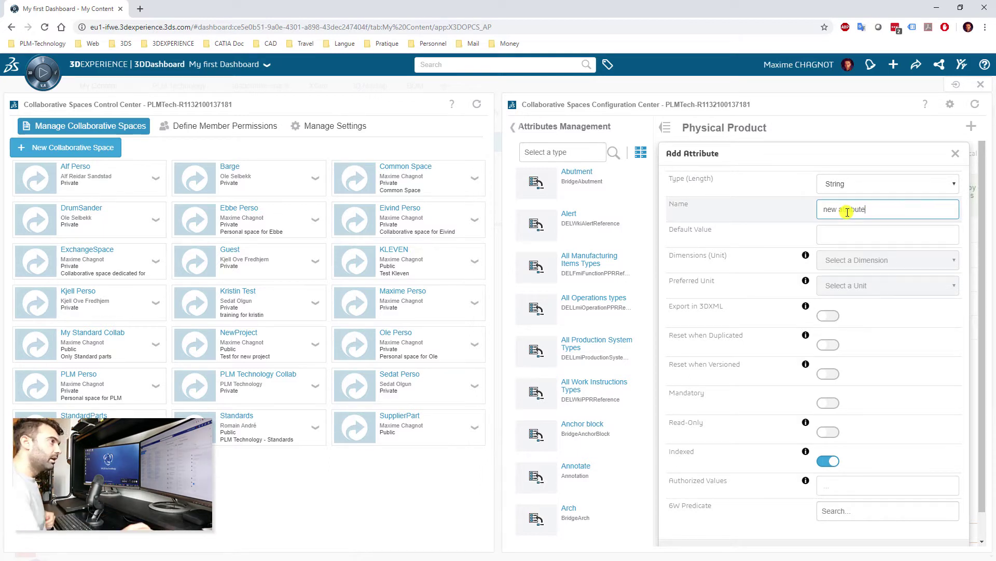
click(843, 238)
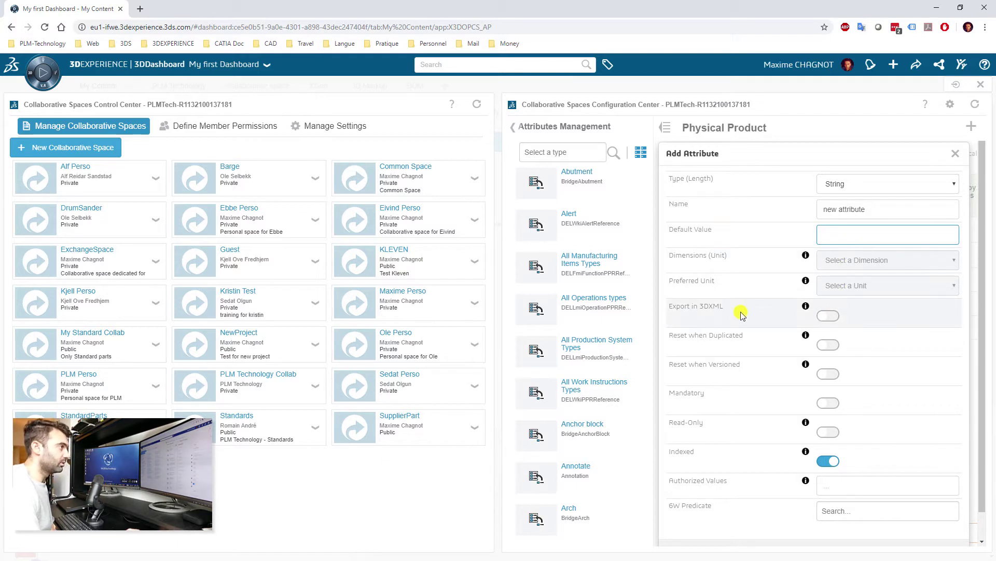
scroll(827, 363, down, 1)
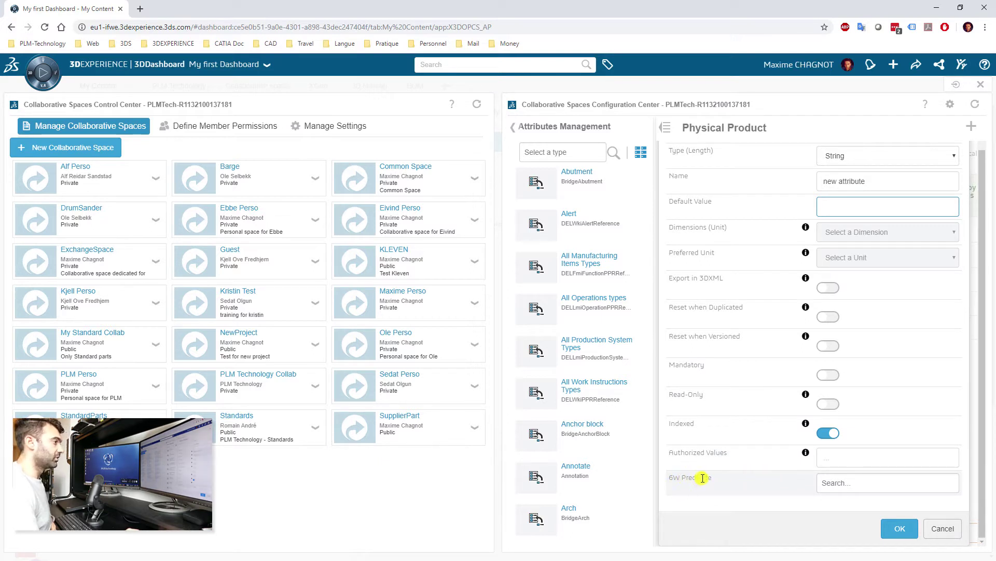
click(943, 527)
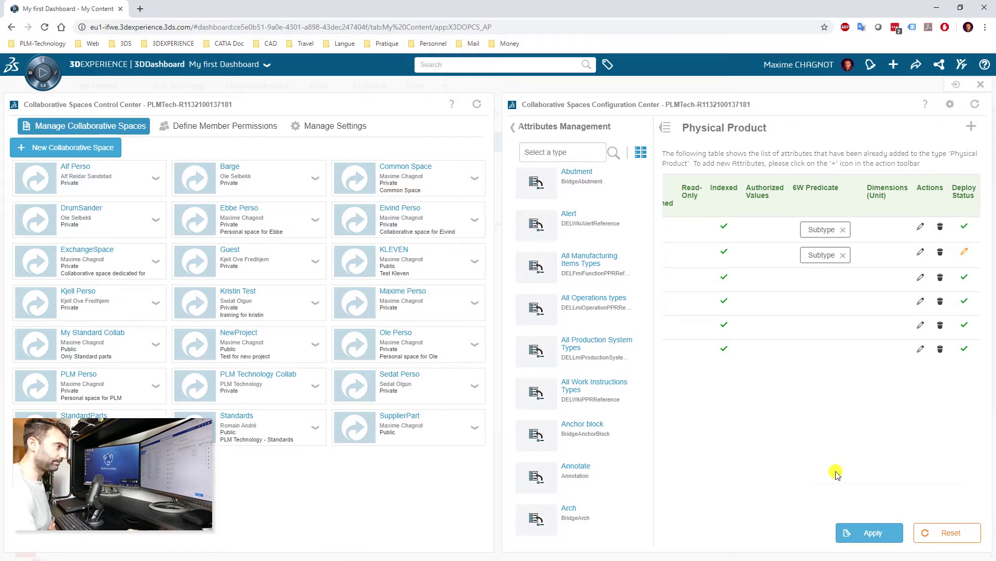
Step: Review the attribute names, their settings and the deploy status in the Physical Product table
drag(835, 484, 680, 482)
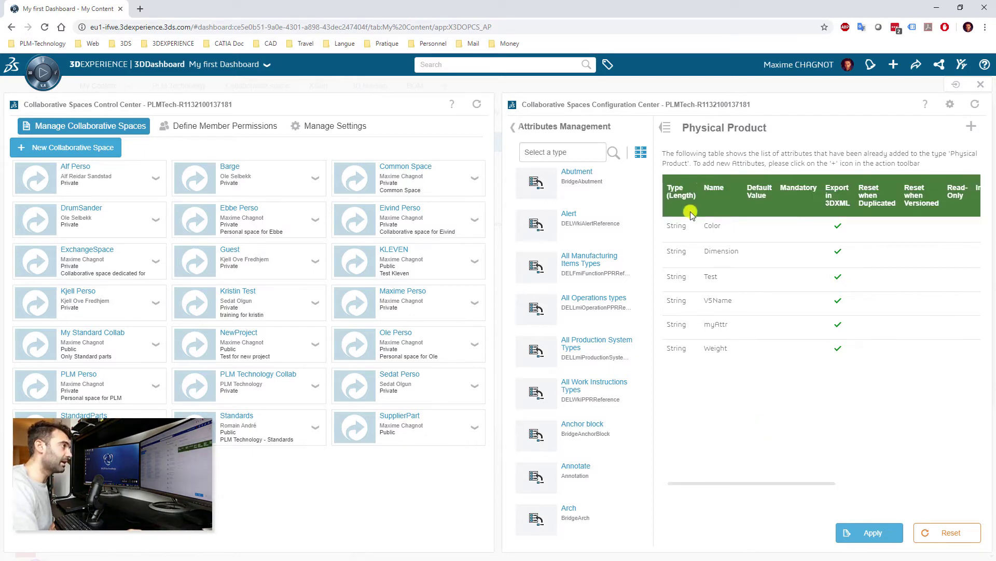
drag(725, 481, 929, 473)
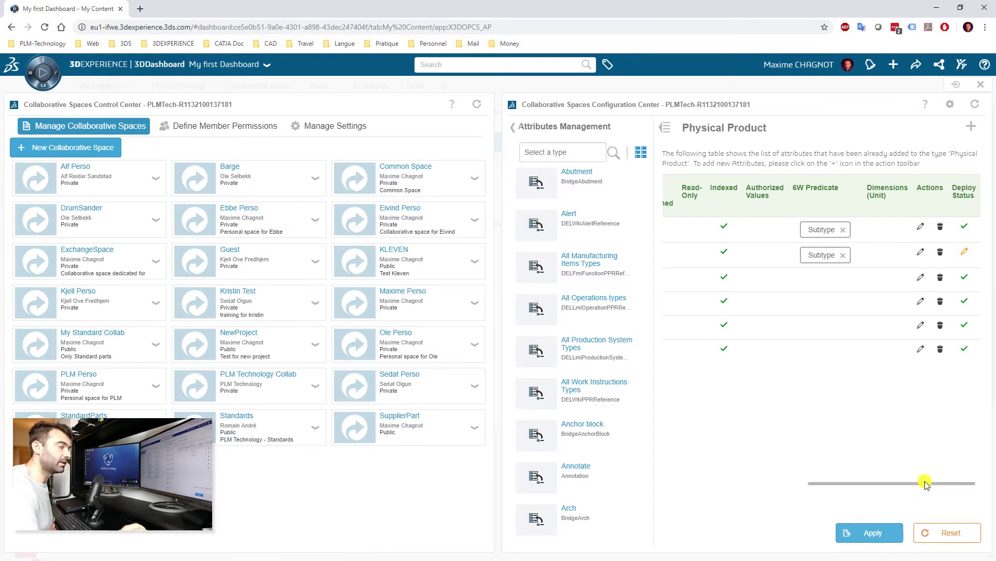
Step: Look over the Physical Product attribute columns from Export in 3DXML through to Deploy Status
drag(926, 484, 971, 482)
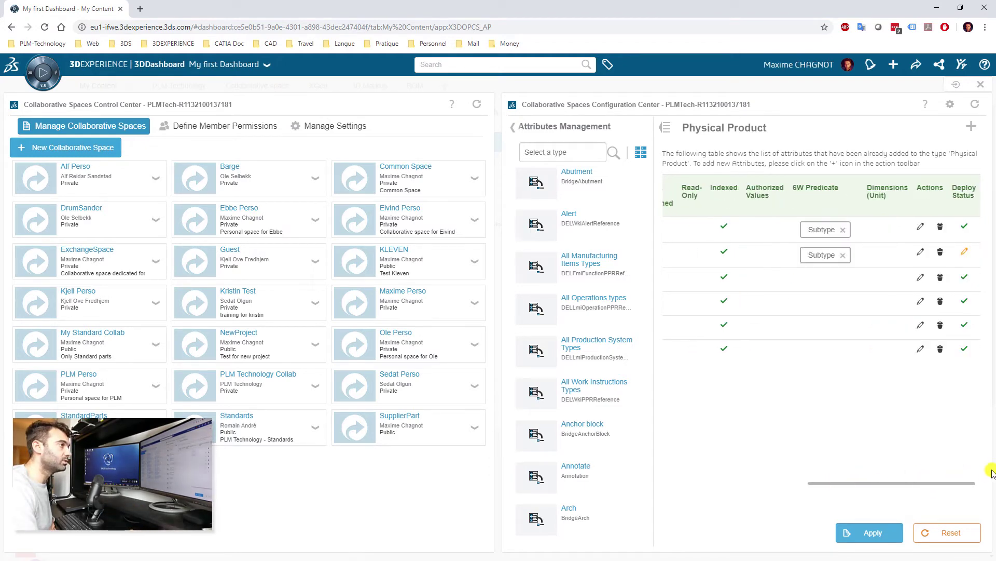
scroll(696, 249, left, 5)
scroll(696, 249, right, 3)
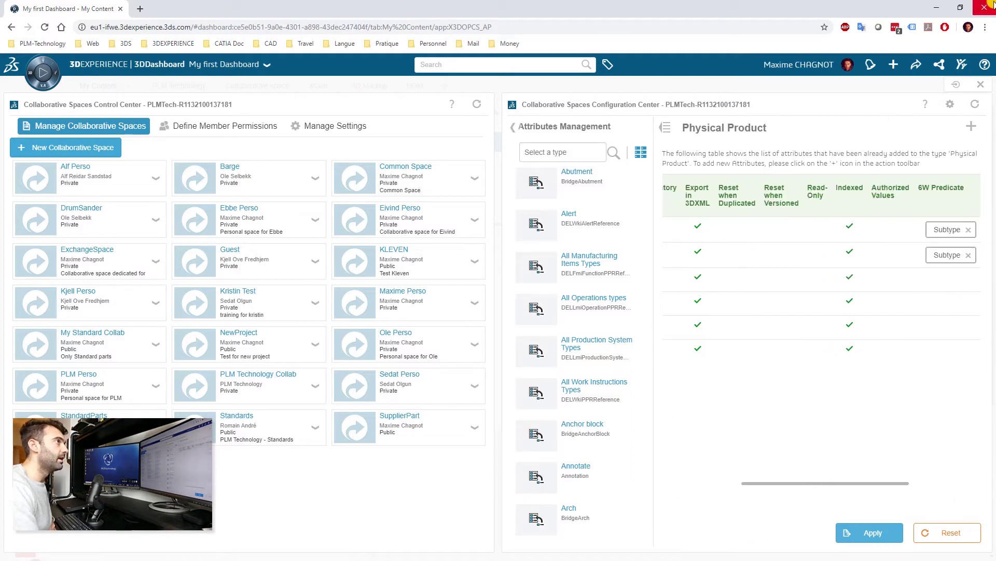
Step: Switch to CATIA and check the custom attribute fields offered when creating a new 3D Part, without creating the part
click(988, 6)
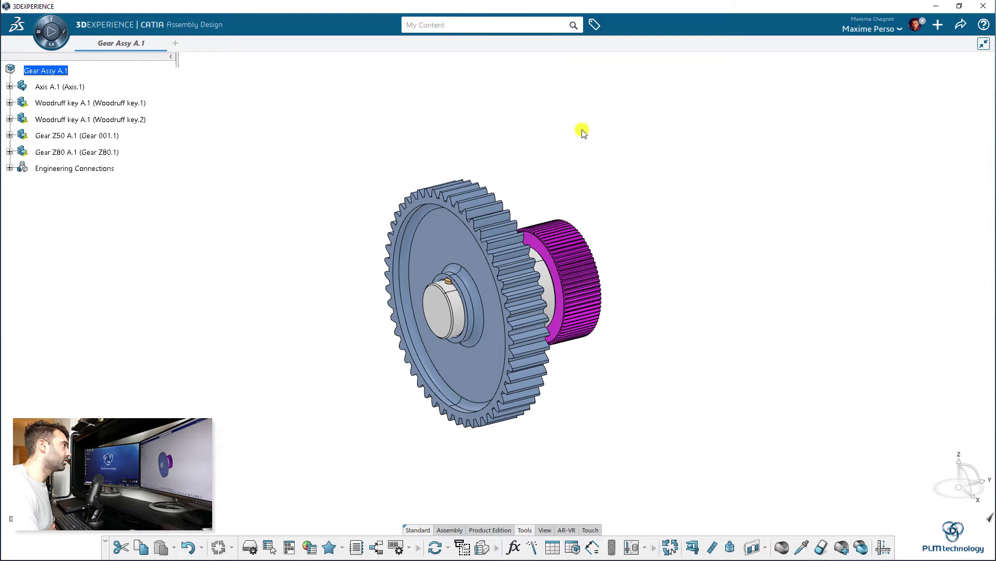
middle_drag(647, 266, 795, 145)
click(940, 25)
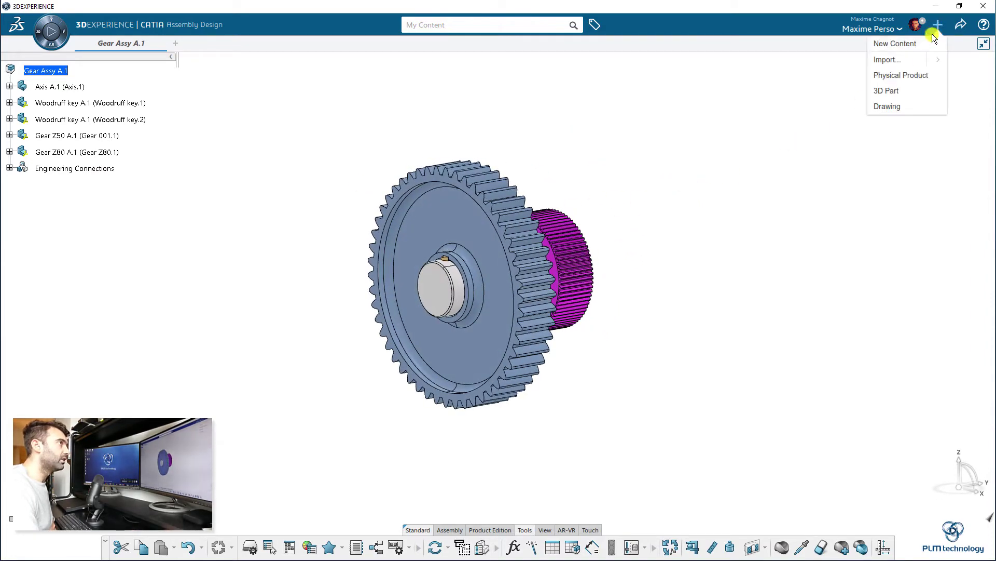
click(910, 90)
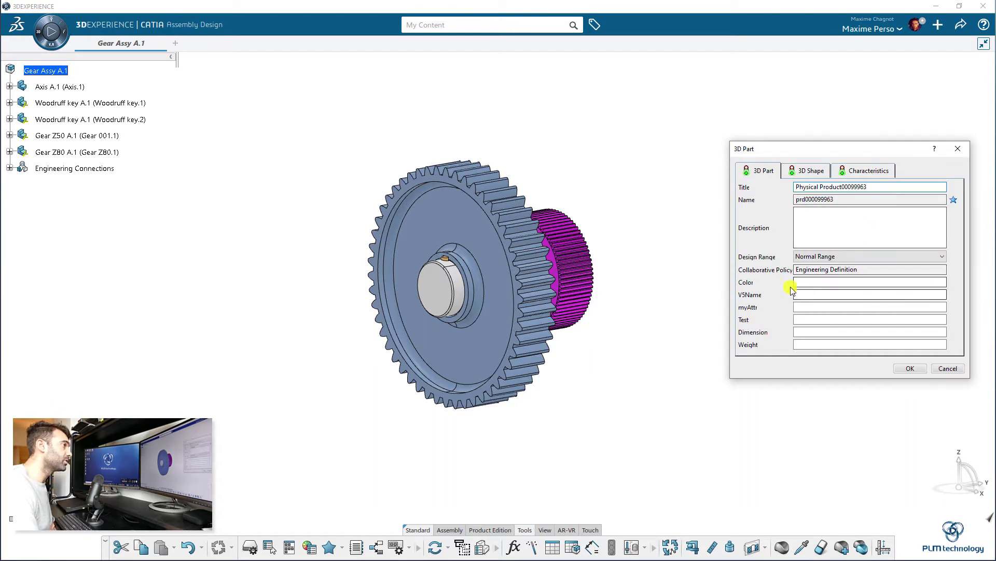
triple_click(874, 187)
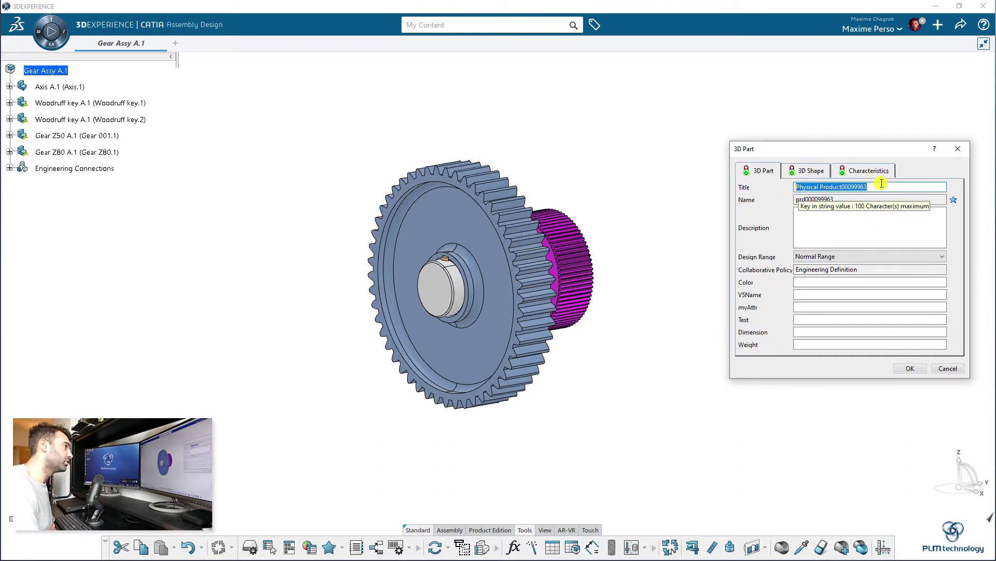
click(824, 293)
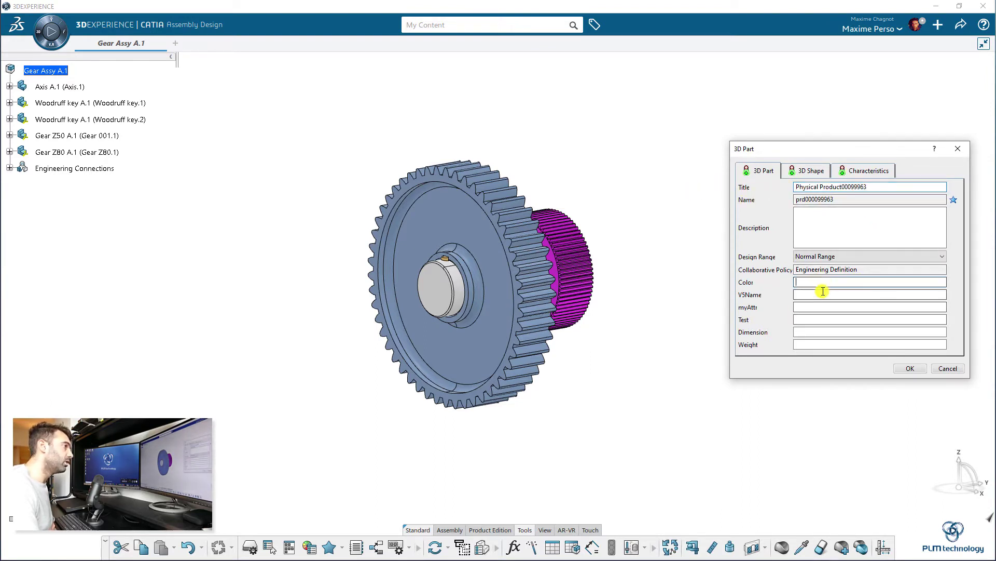
click(819, 307)
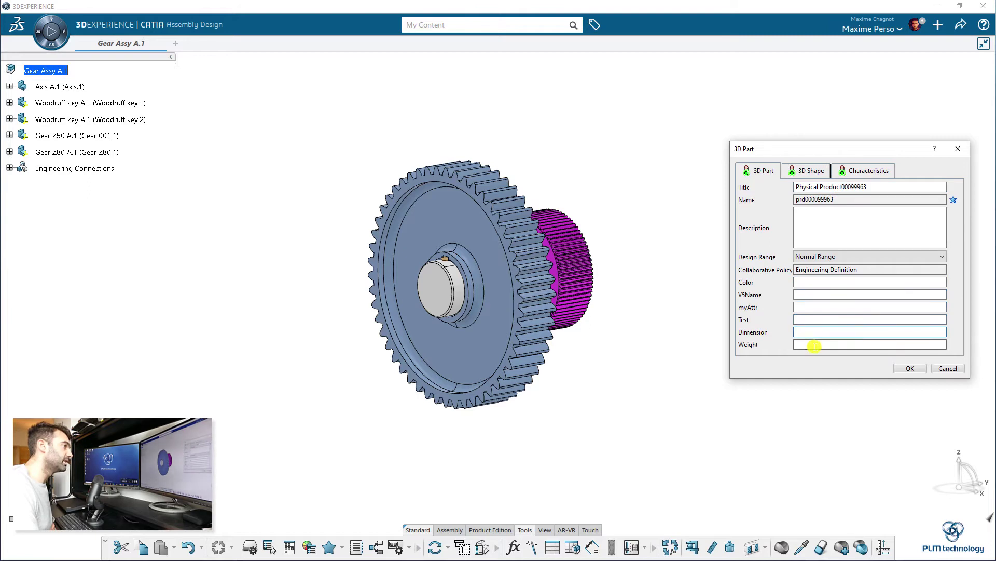
click(816, 344)
click(962, 152)
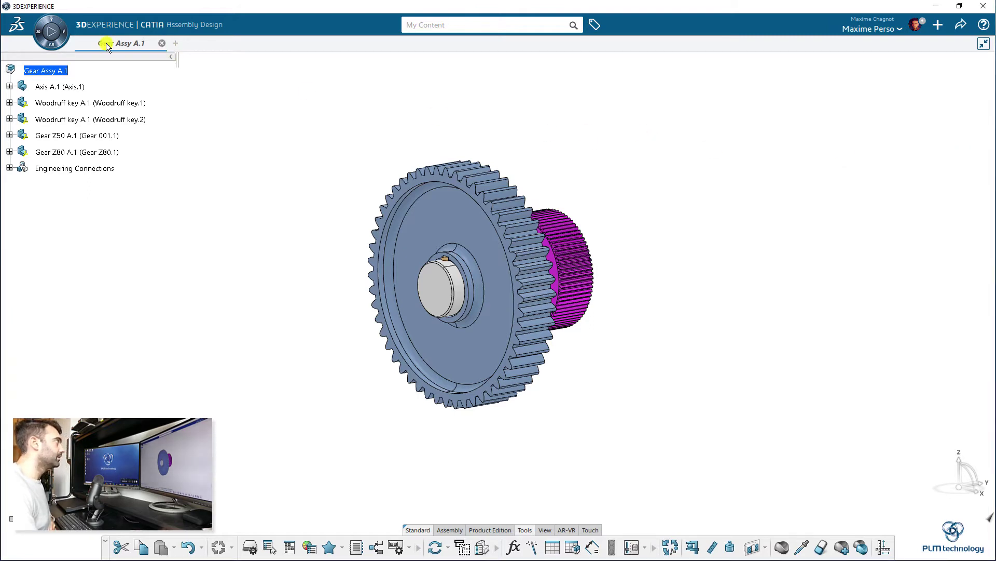
Step: Review the custom attribute values in the reference properties of the Axis part
click(50, 86)
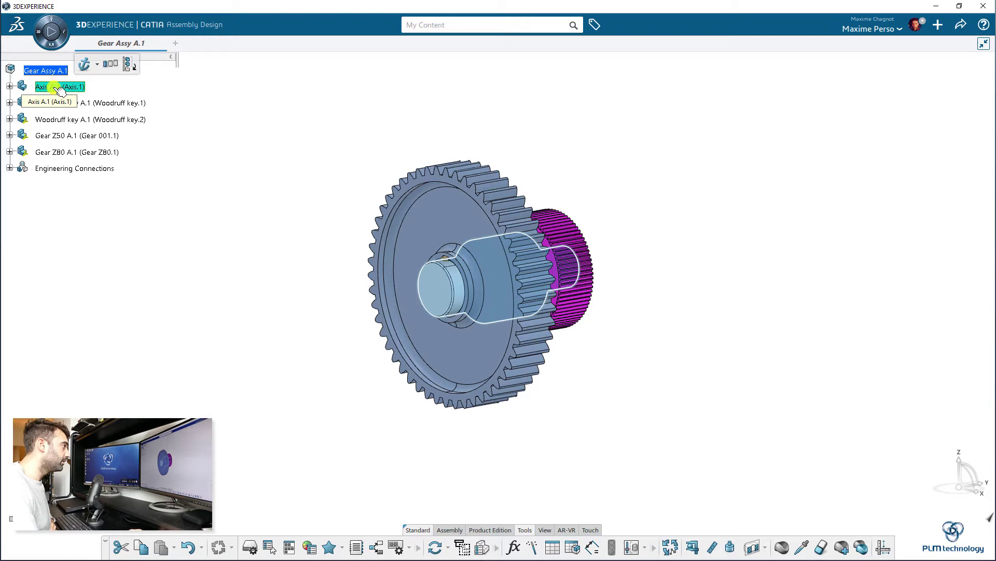
right_click(72, 87)
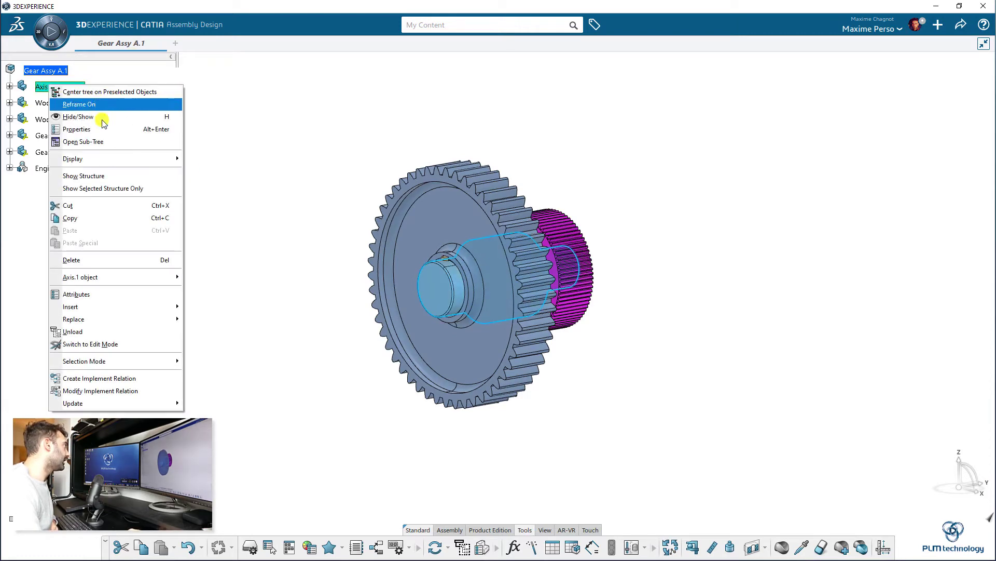
click(102, 129)
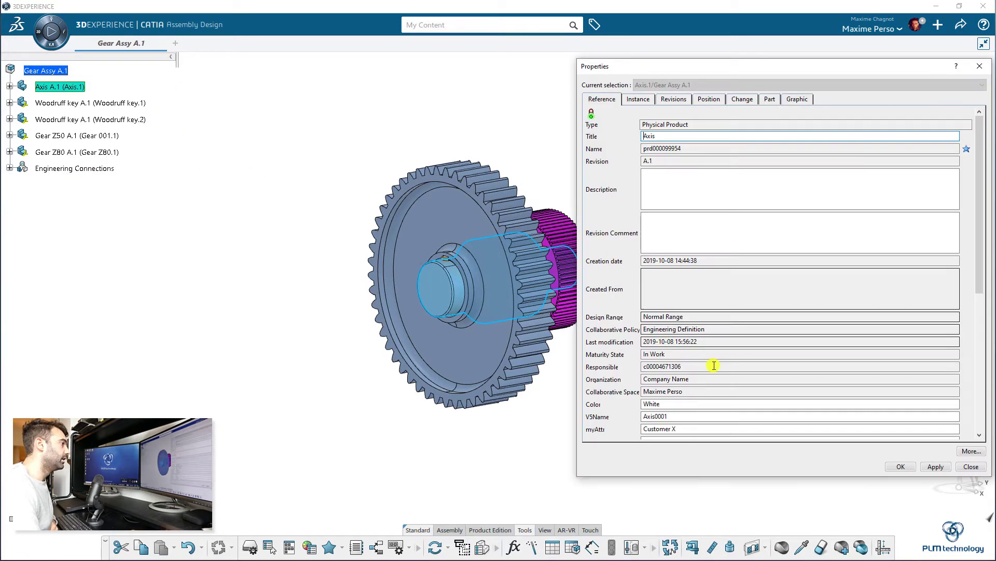
scroll(681, 267, down, 5)
scroll(675, 197, up, 3)
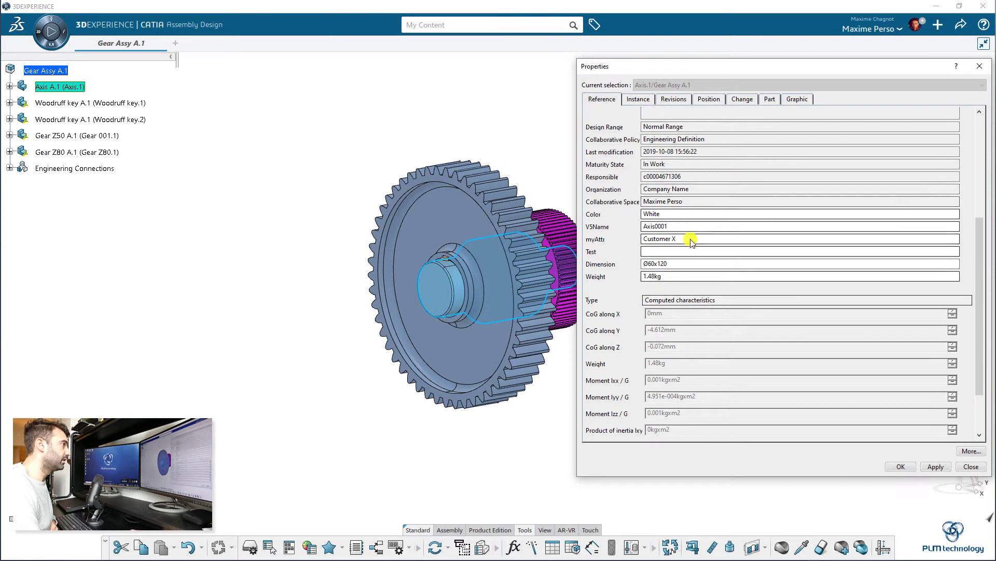
click(901, 466)
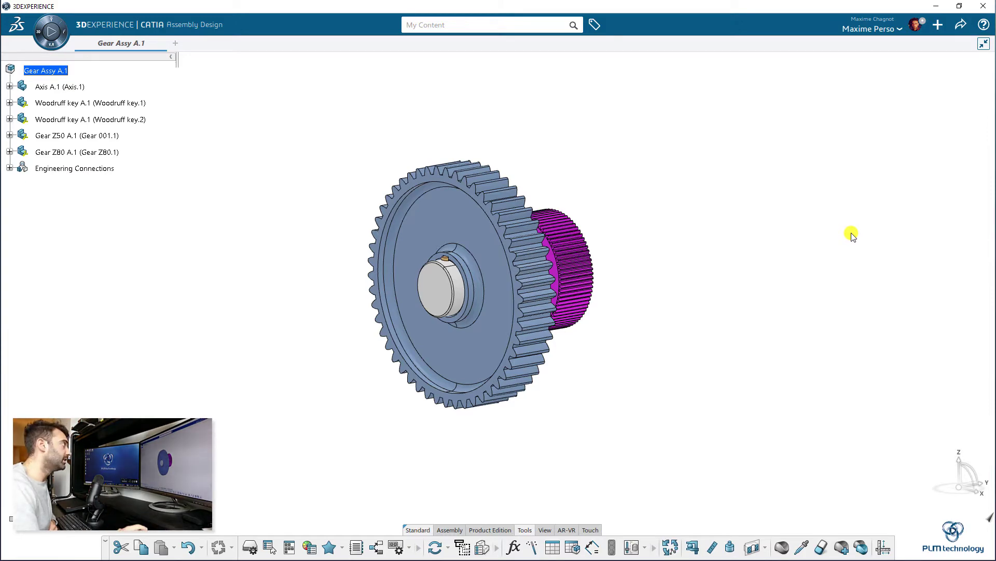
Step: Insert a drawing titled "Drawing Gear Assy" under the Gear Assy root product, leaving DwGNo empty
middle_drag(574, 229, 708, 349)
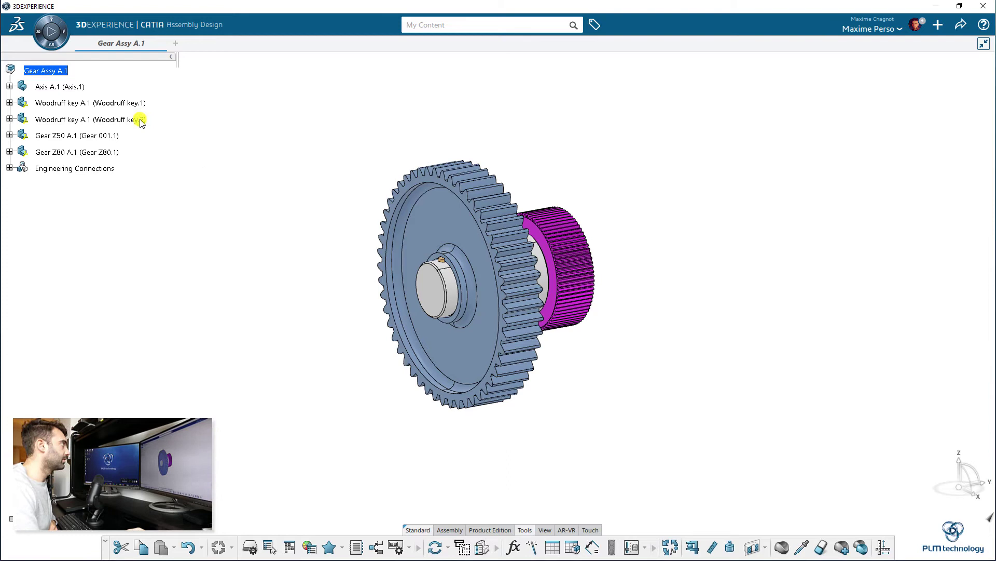
right_click(48, 70)
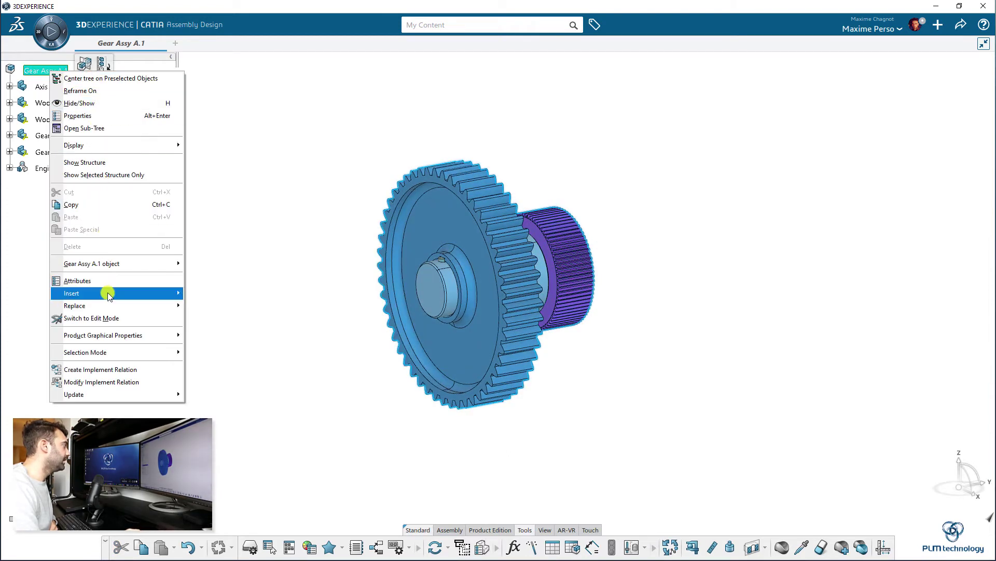
mouse_move(125, 293)
click(289, 342)
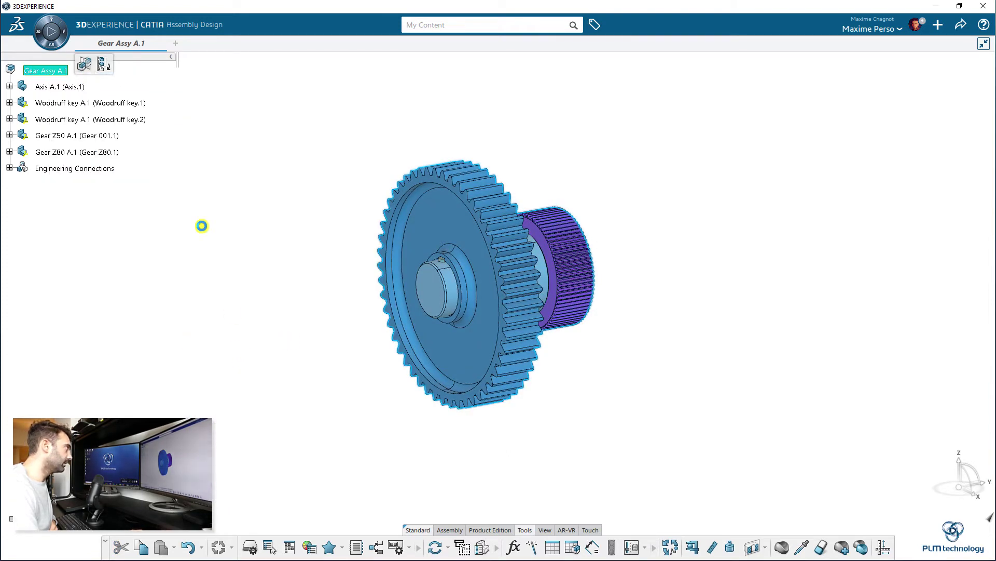
click(887, 187)
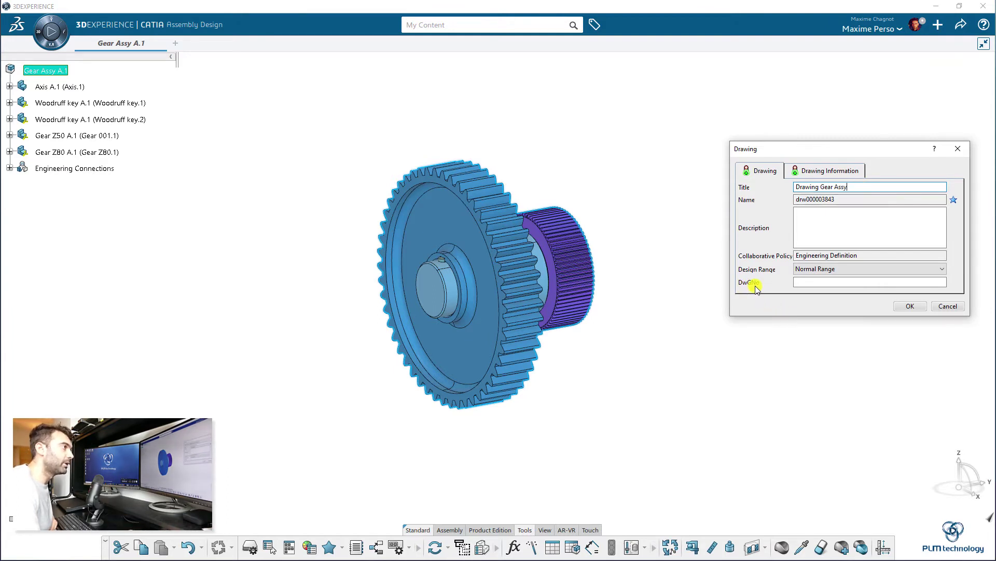
click(813, 283)
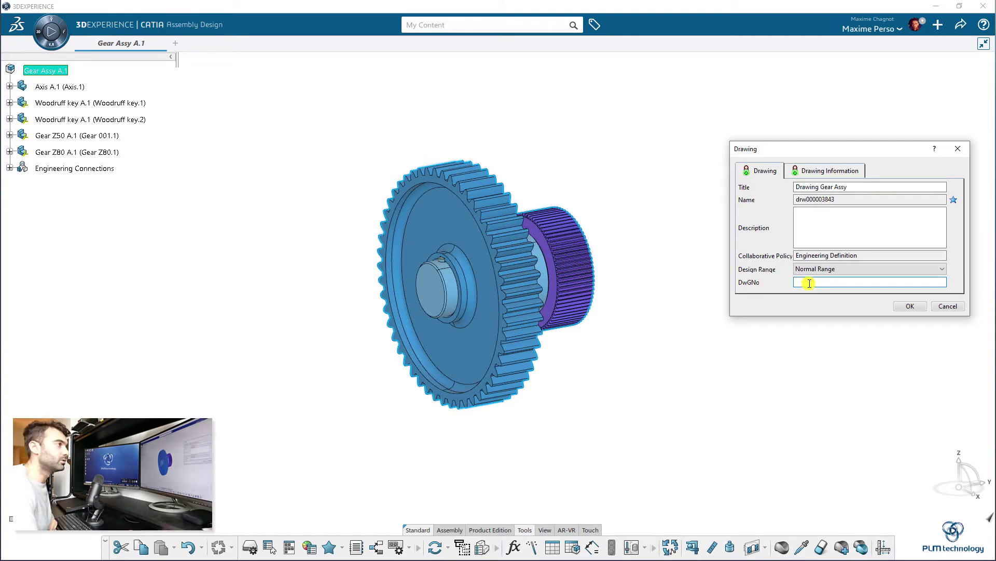
drag(813, 156, 791, 156)
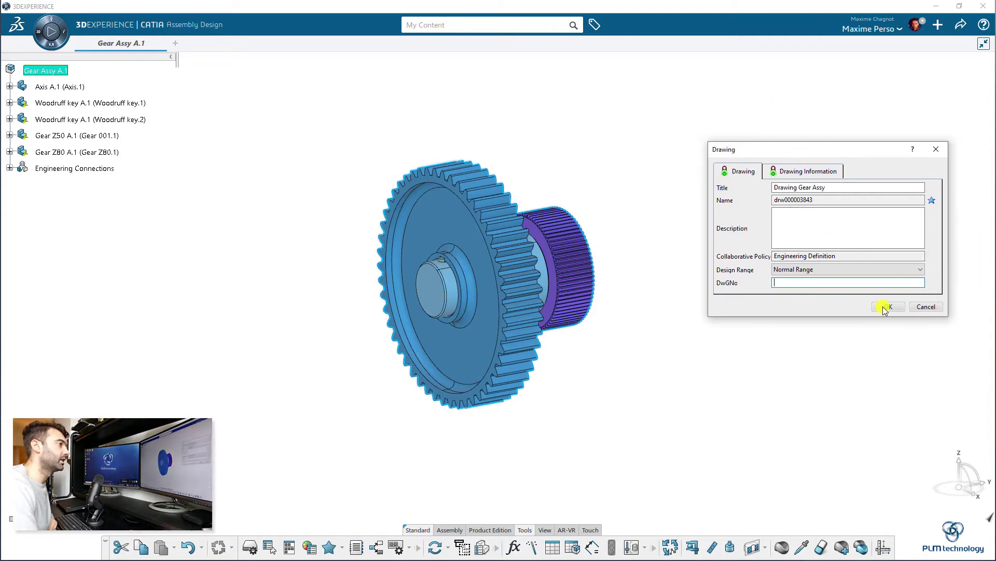
click(885, 307)
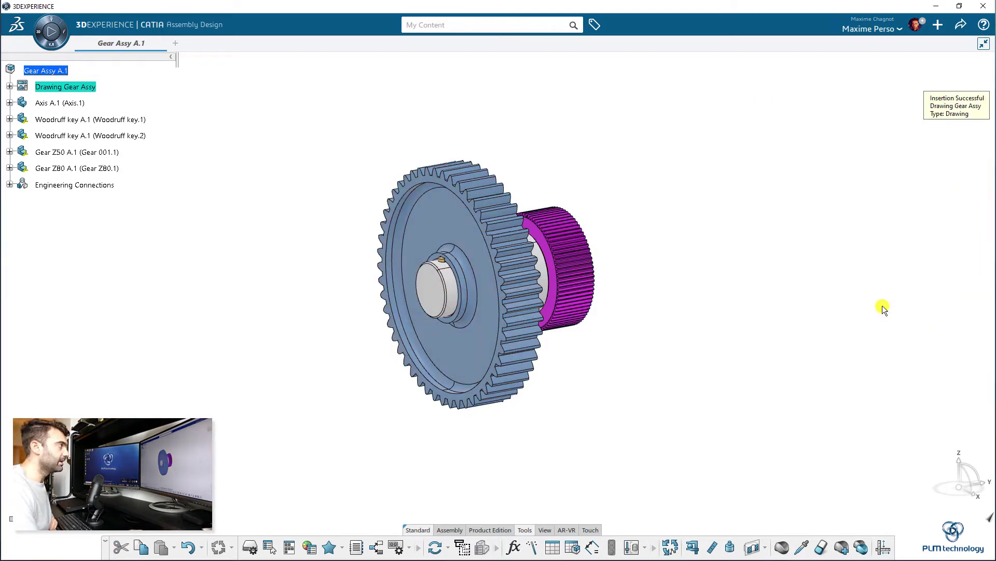
Step: Open the Gear Assy drawing and create a front view from the large gear's flat face, rotated to 180 degrees
click(90, 86)
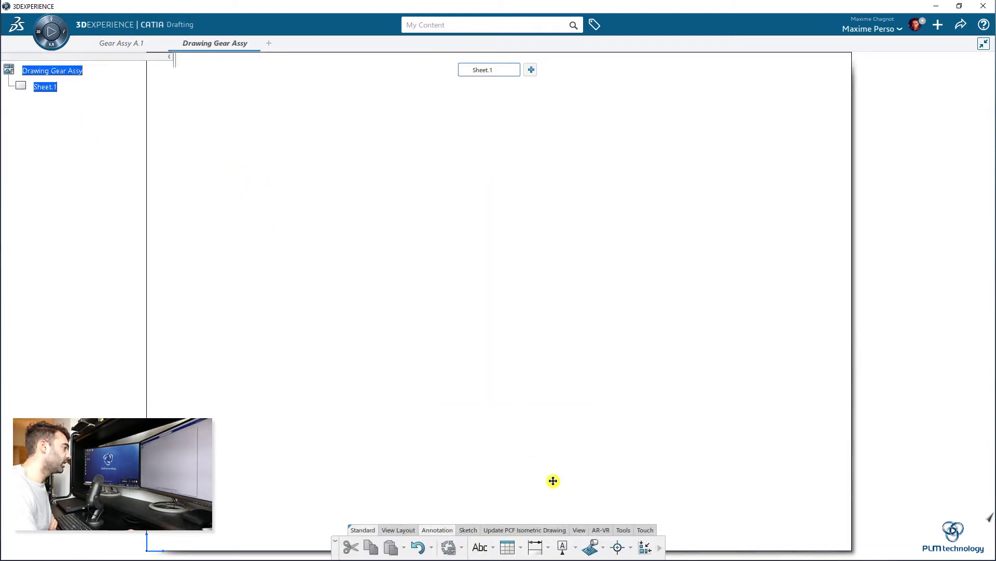
click(406, 530)
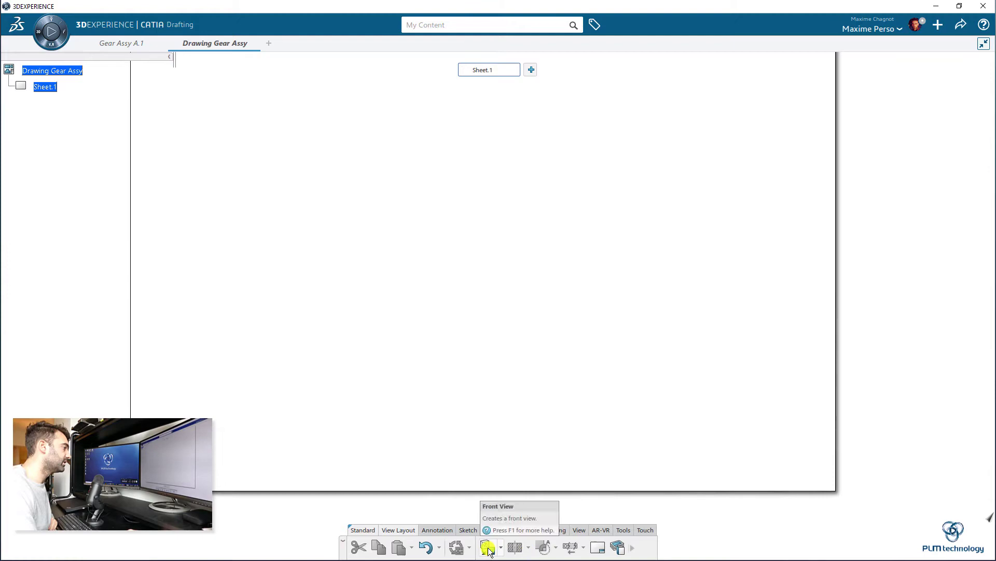
click(488, 547)
click(125, 43)
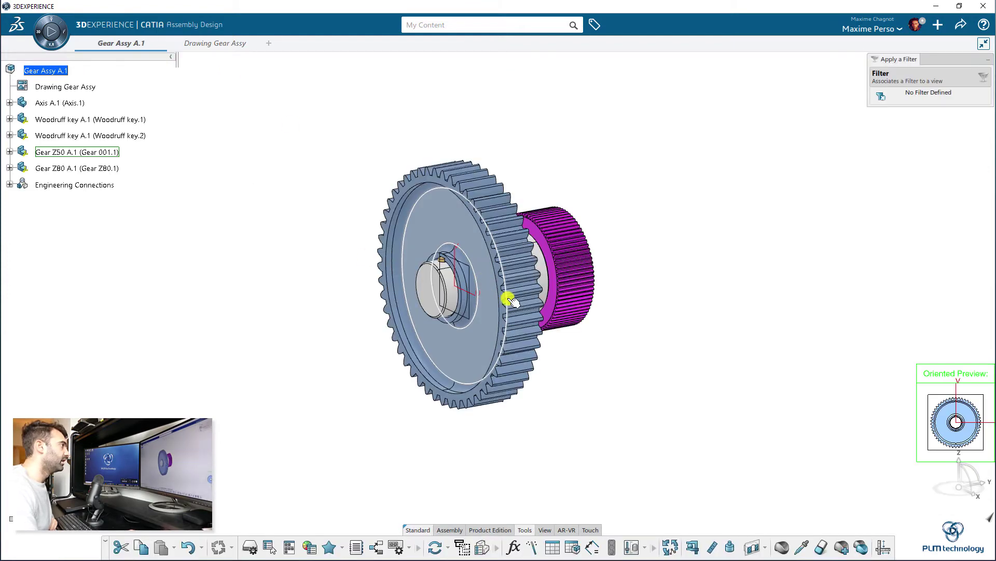
click(460, 227)
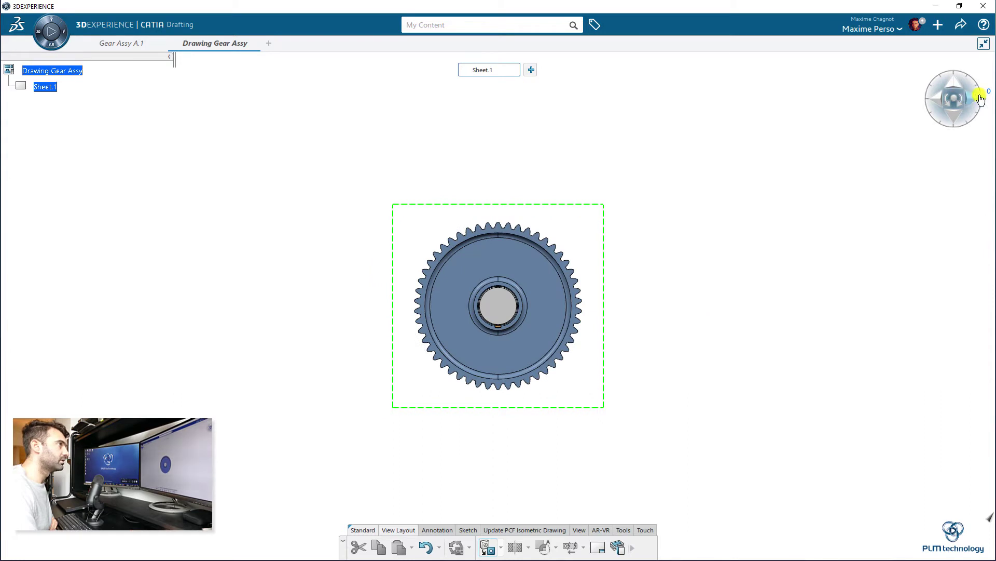
drag(985, 103, 912, 106)
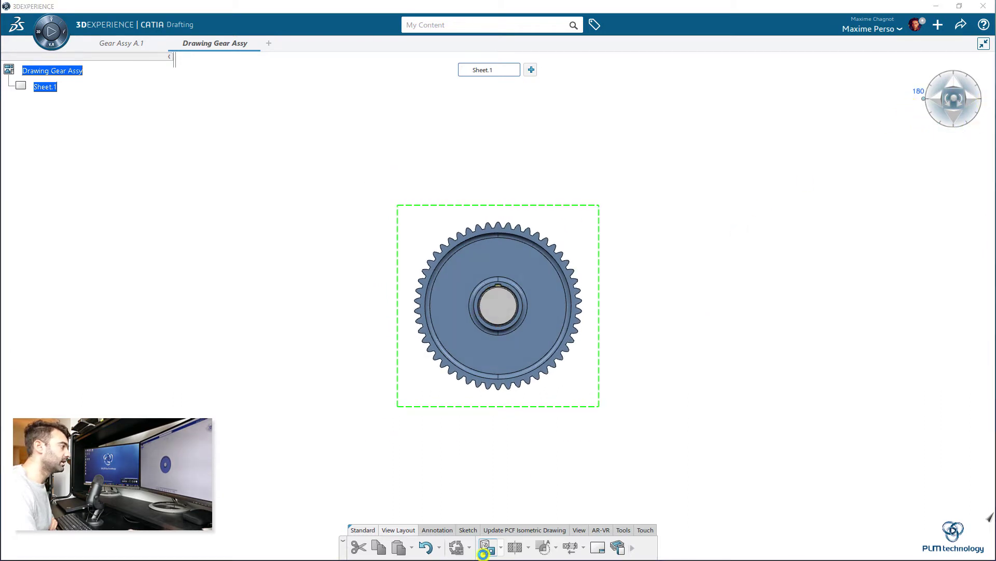
Step: Add a projected left view of the gear assembly beside the front view
click(501, 547)
click(516, 506)
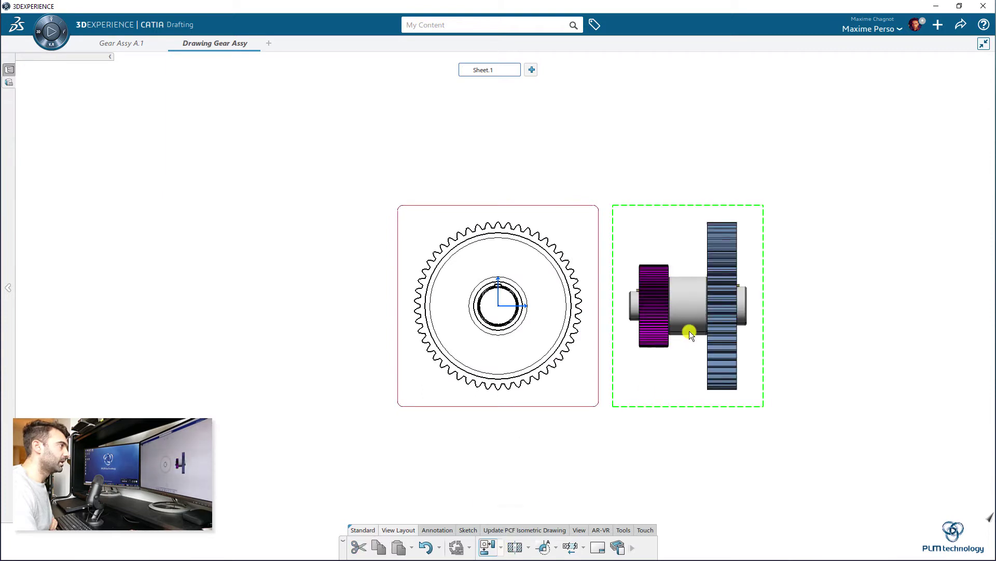
click(593, 436)
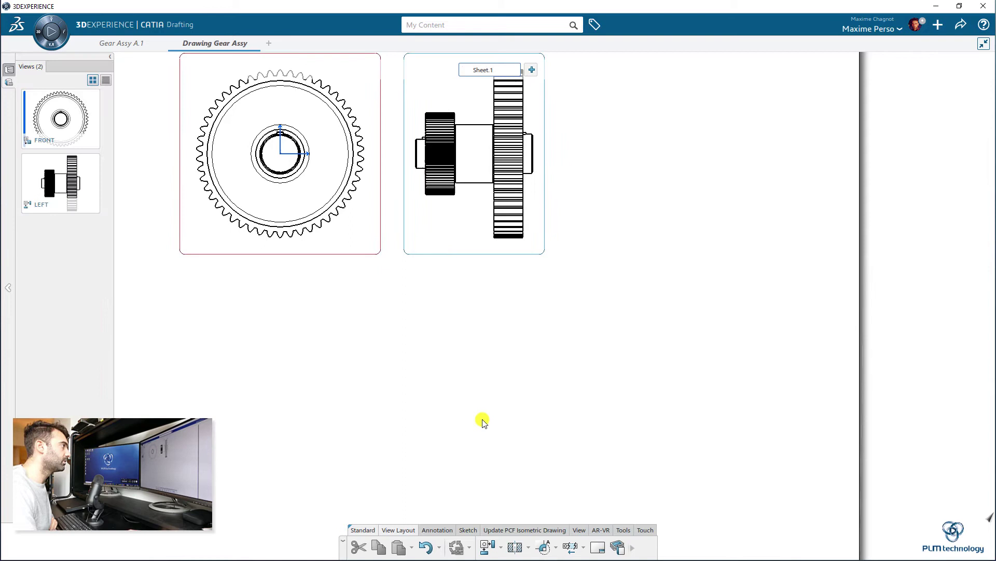
Step: Insert a bill of material with the Default style on the sheet, below the front and left views
click(434, 530)
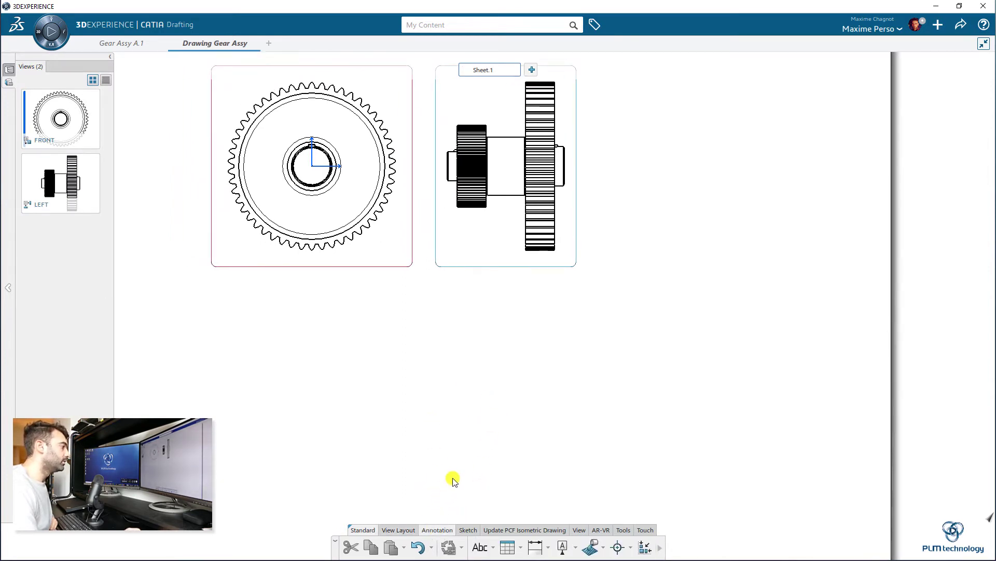
click(521, 548)
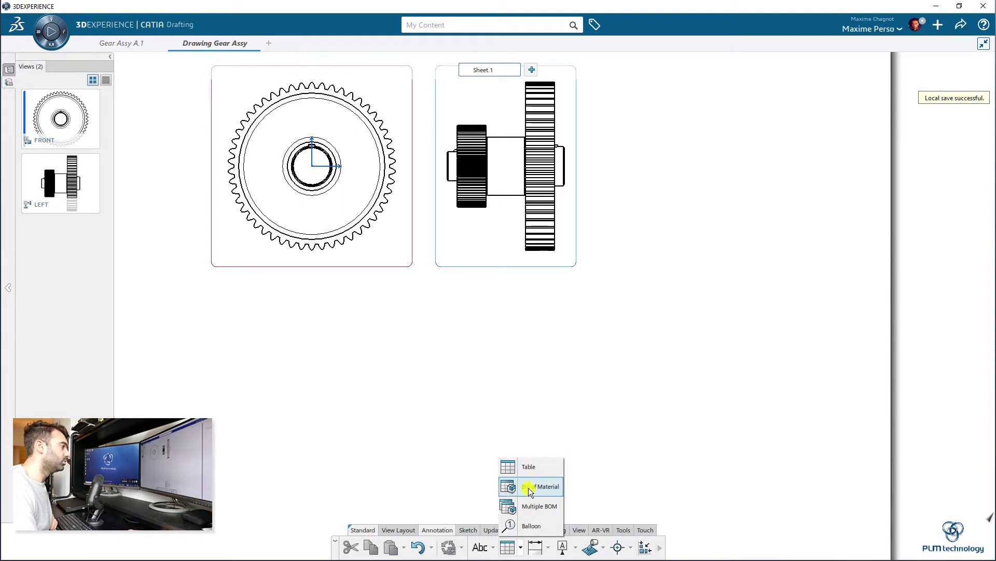
click(529, 489)
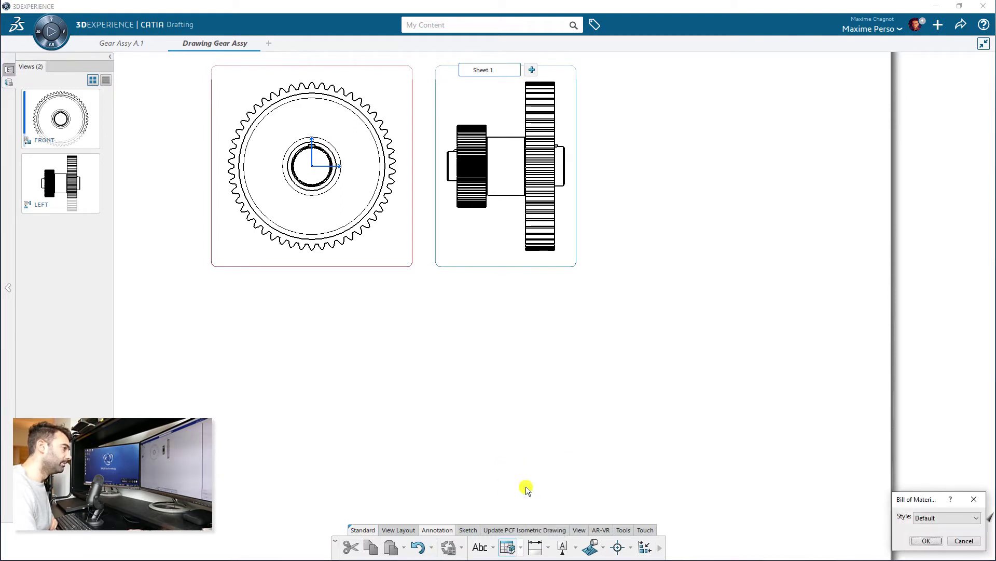
click(926, 540)
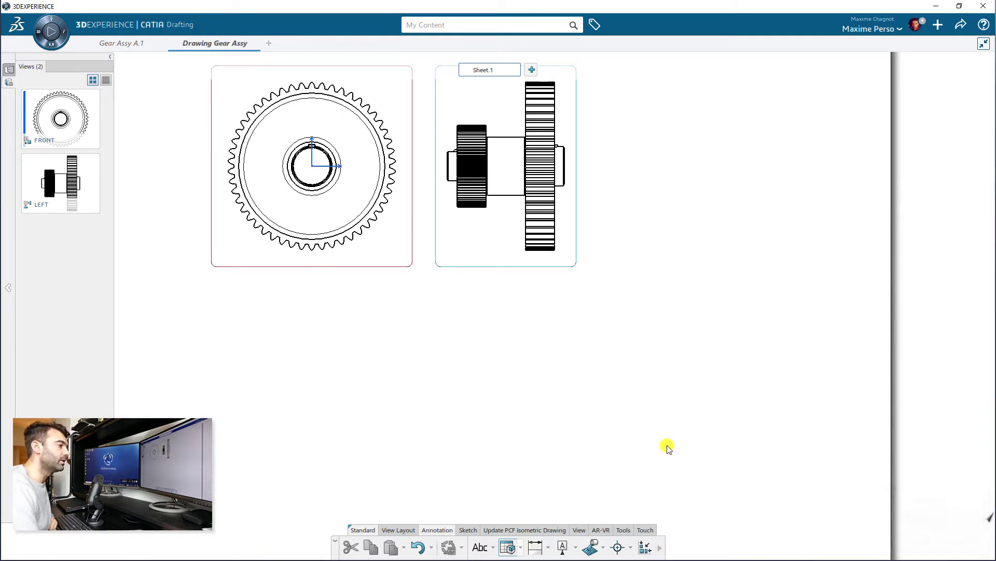
click(445, 367)
Step: Examine the columns and rows of the bill of material and the commands available for the table
scroll(429, 313, up, 4)
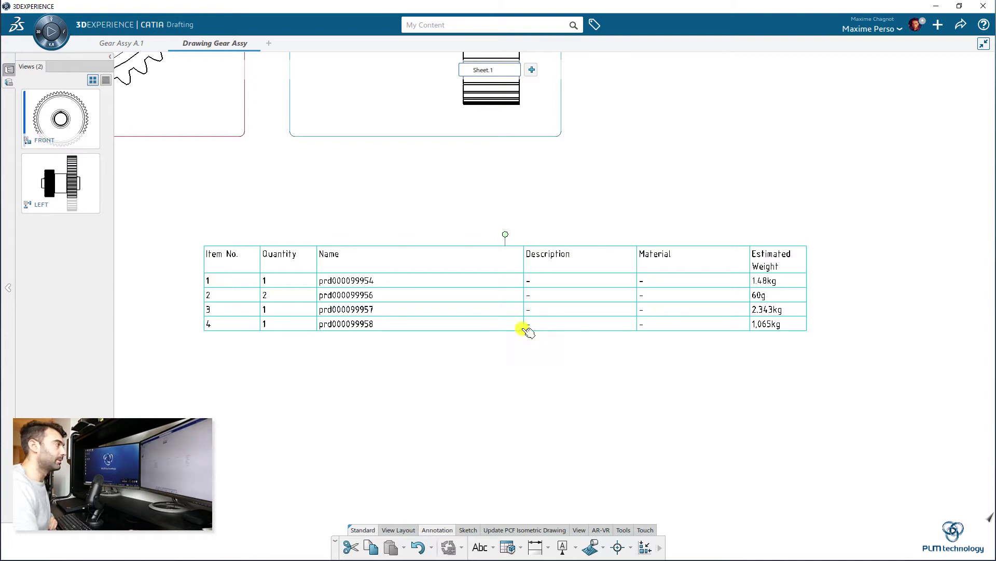
right_click(363, 280)
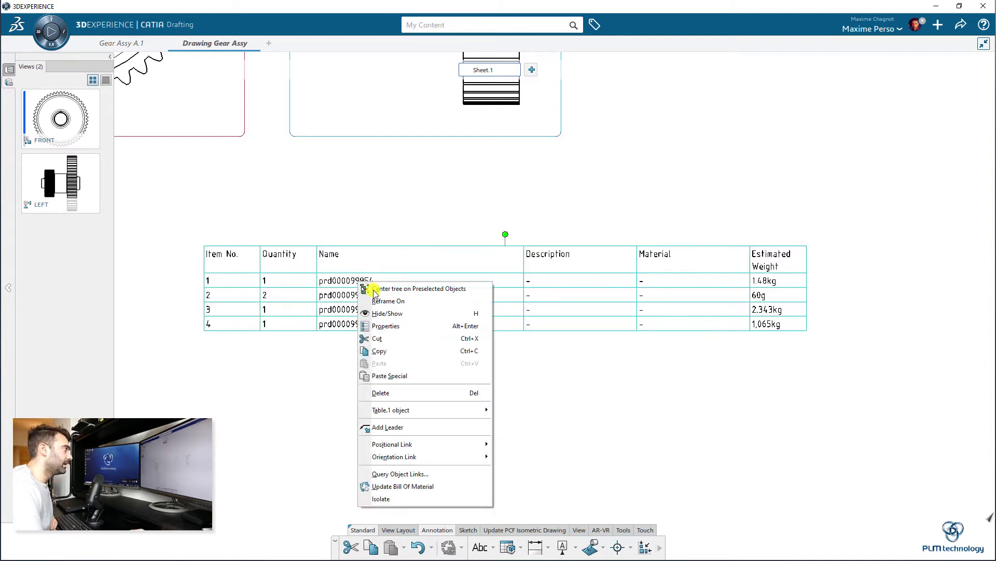
click(300, 383)
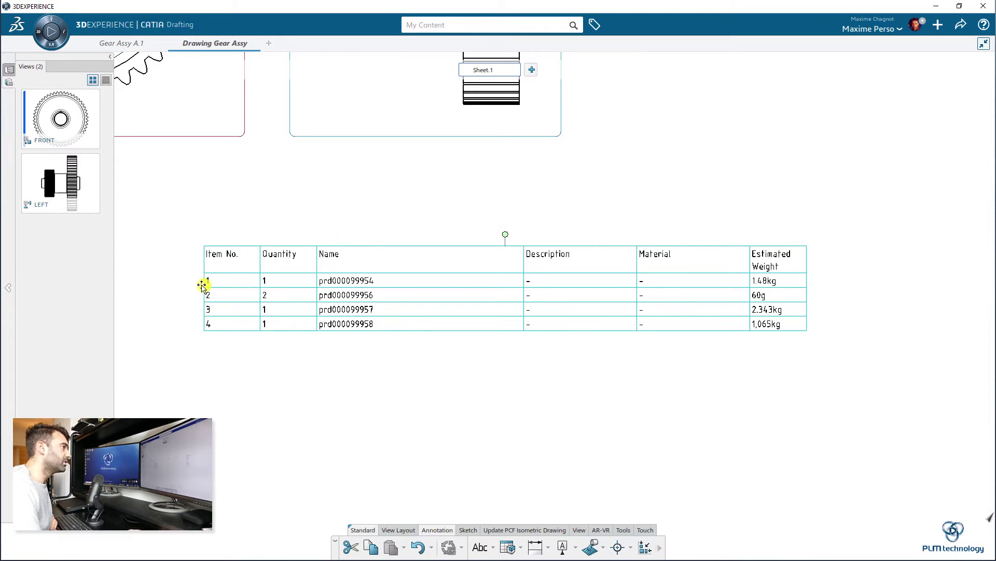
Step: Examine the bill of material's BOM format settings, including its type, orientation and item number label options
right_click(333, 270)
click(400, 313)
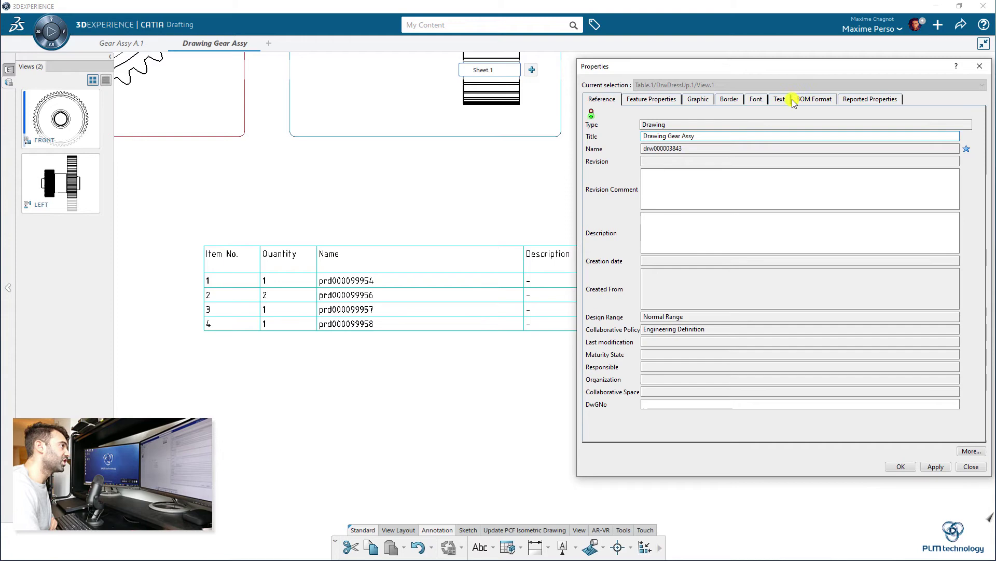
click(812, 100)
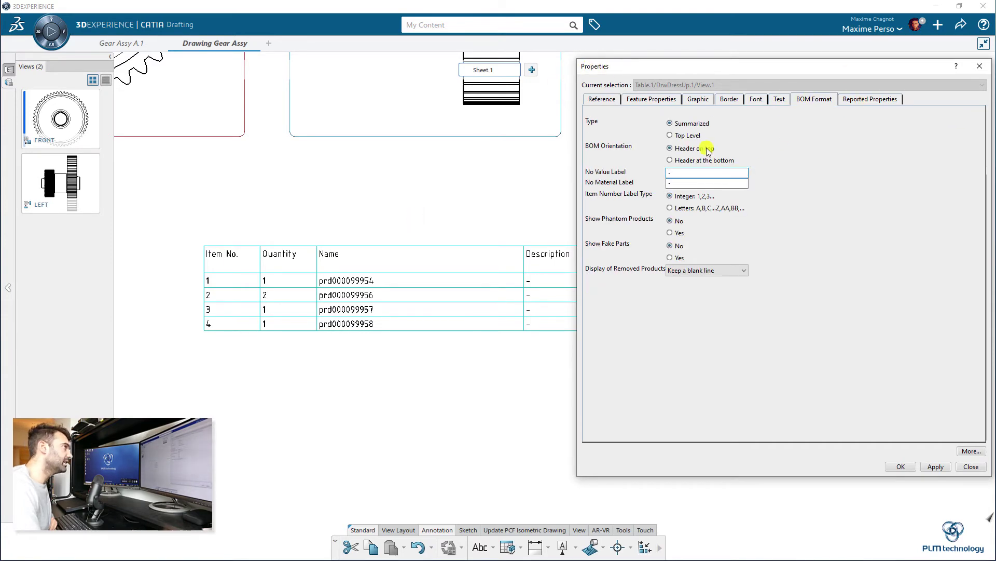
click(978, 64)
Step: Remove the Name, Description, Material and Estimated Weight columns from the bill of material's reported properties and apply the change
right_click(472, 268)
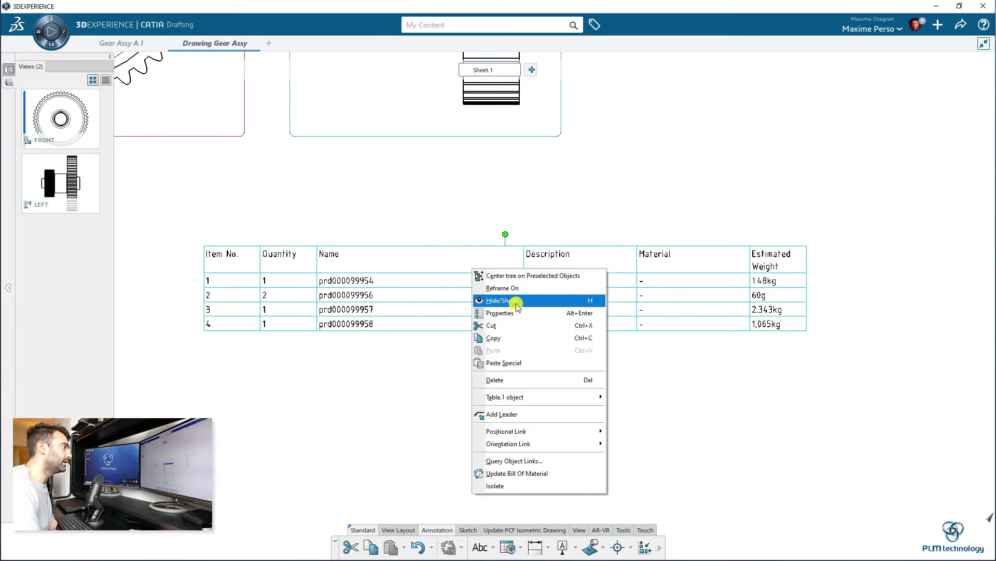
click(517, 314)
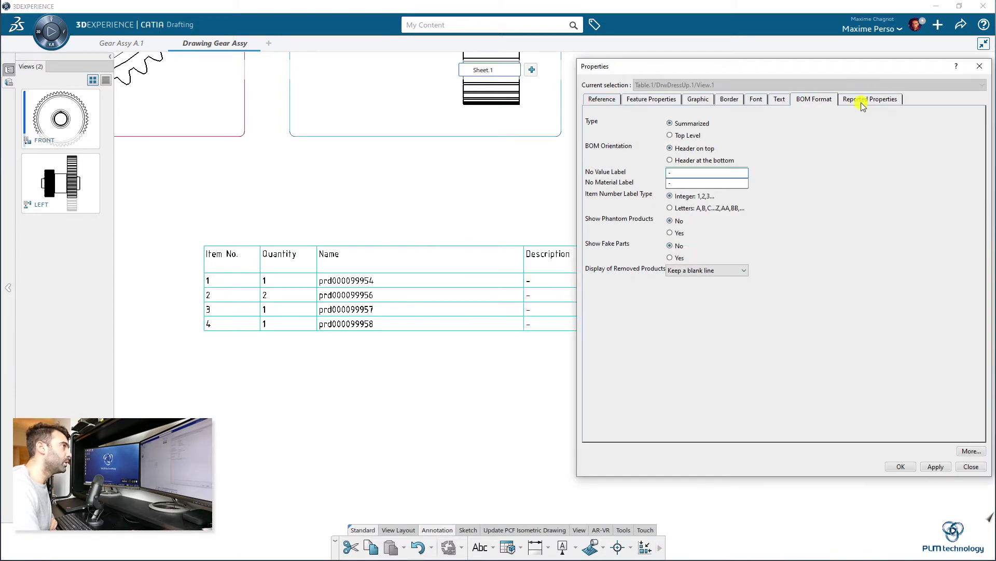
click(885, 103)
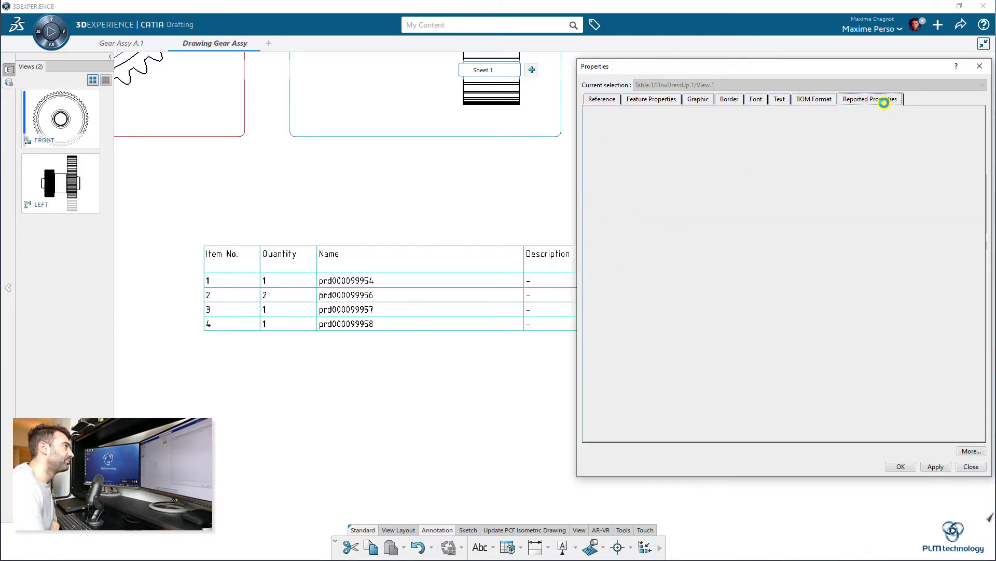
drag(772, 67, 687, 67)
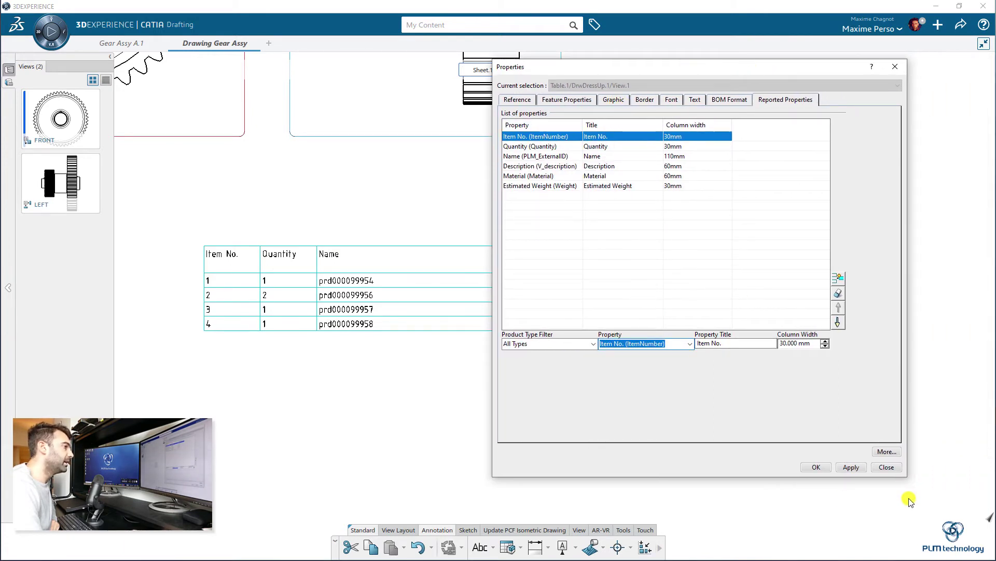
mouse_move(904, 479)
mouse_down()
mouse_move(828, 344)
mouse_move(899, 428)
mouse_move(920, 477)
mouse_up()
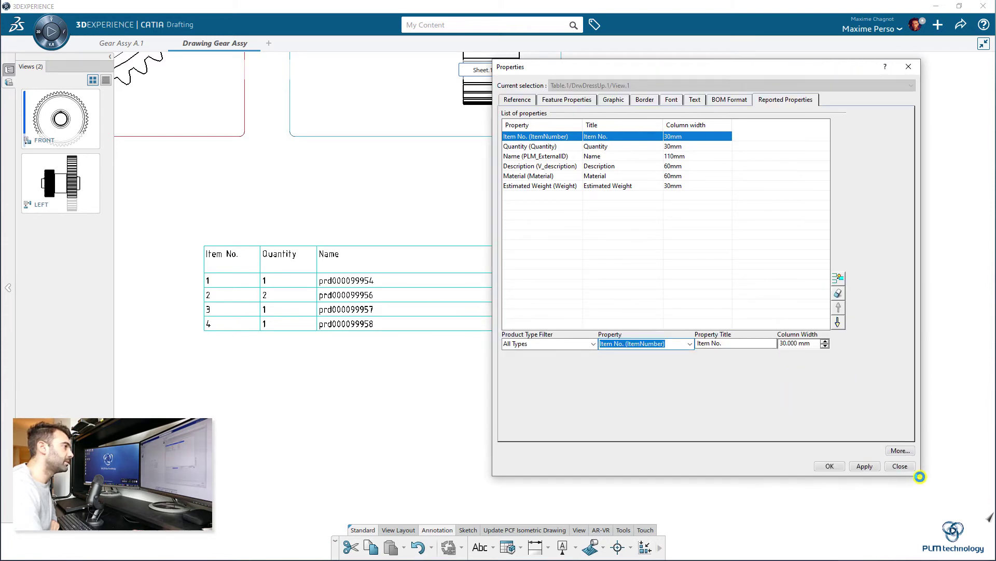
click(539, 156)
click(838, 295)
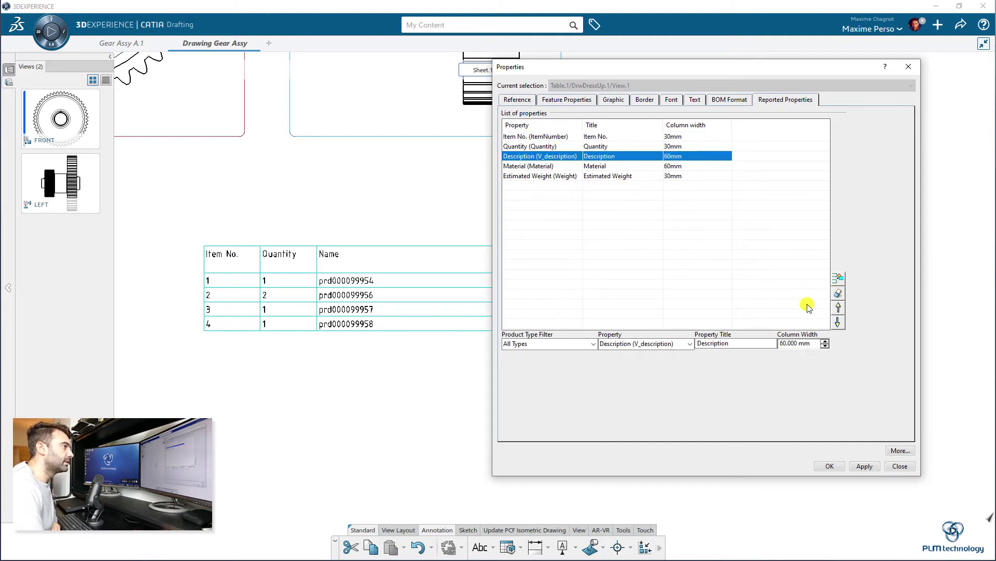
click(838, 295)
click(838, 294)
click(838, 295)
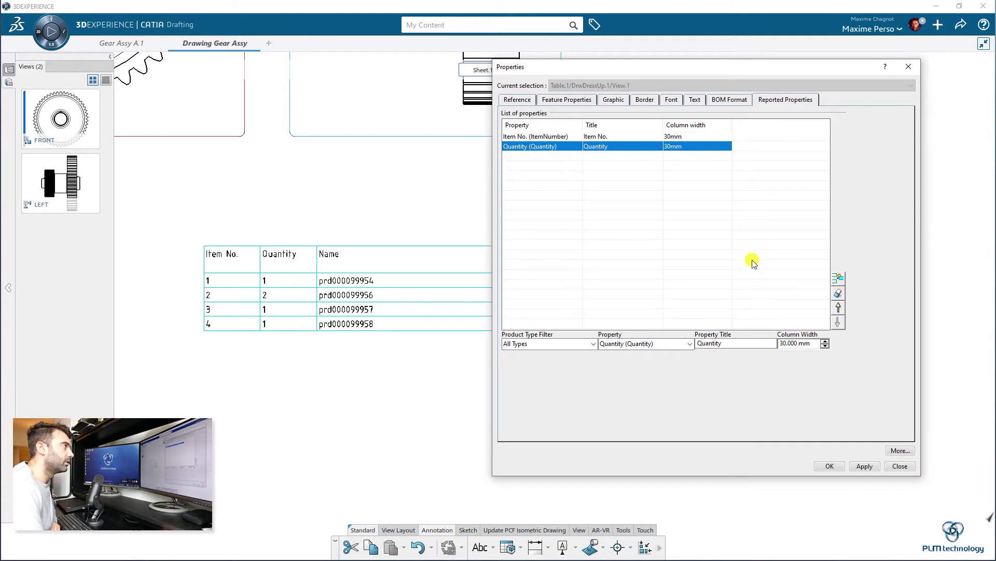
click(865, 466)
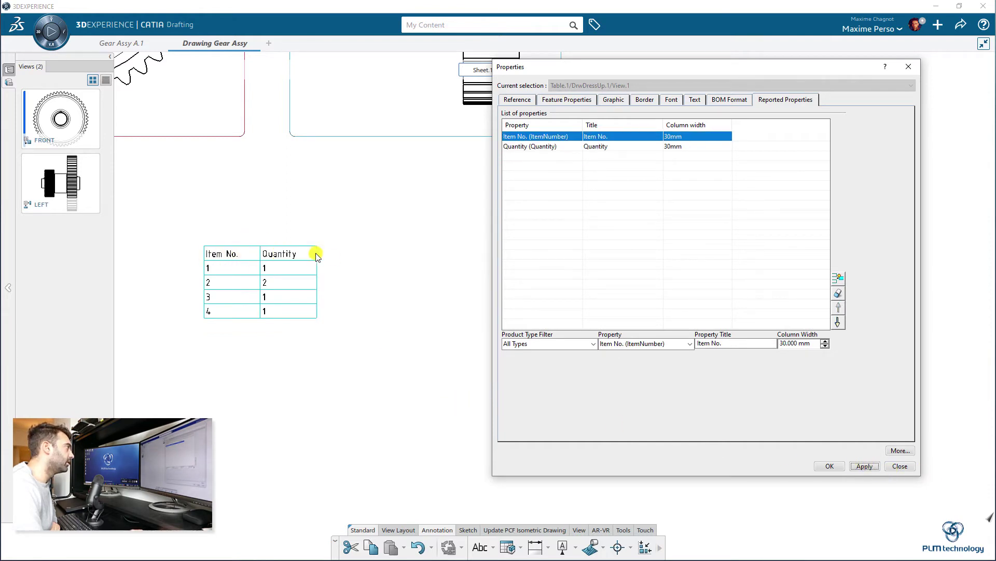
Step: Add a reported property after Quantity, assign it Color (Color), and apply it to the bill of material
click(571, 147)
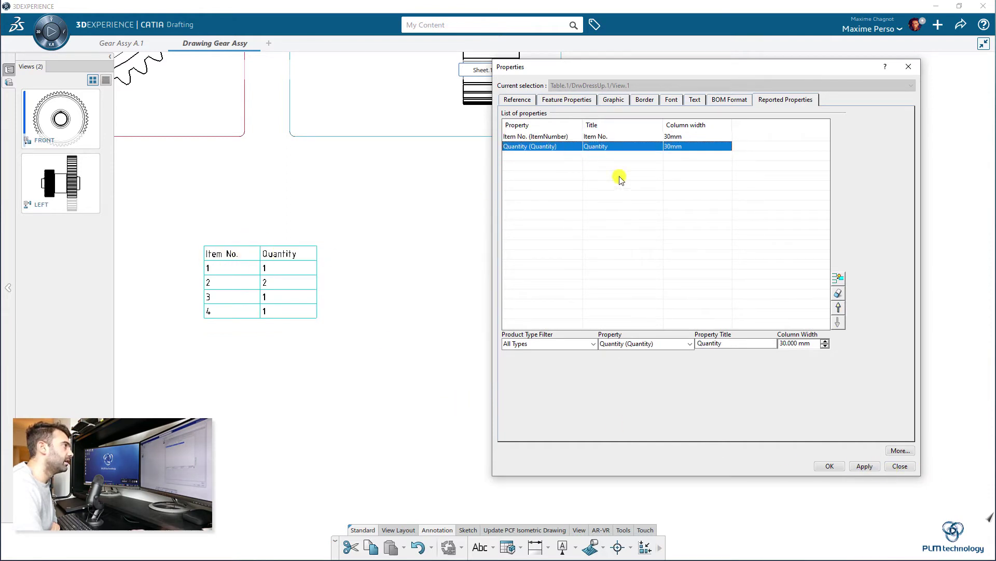
click(840, 279)
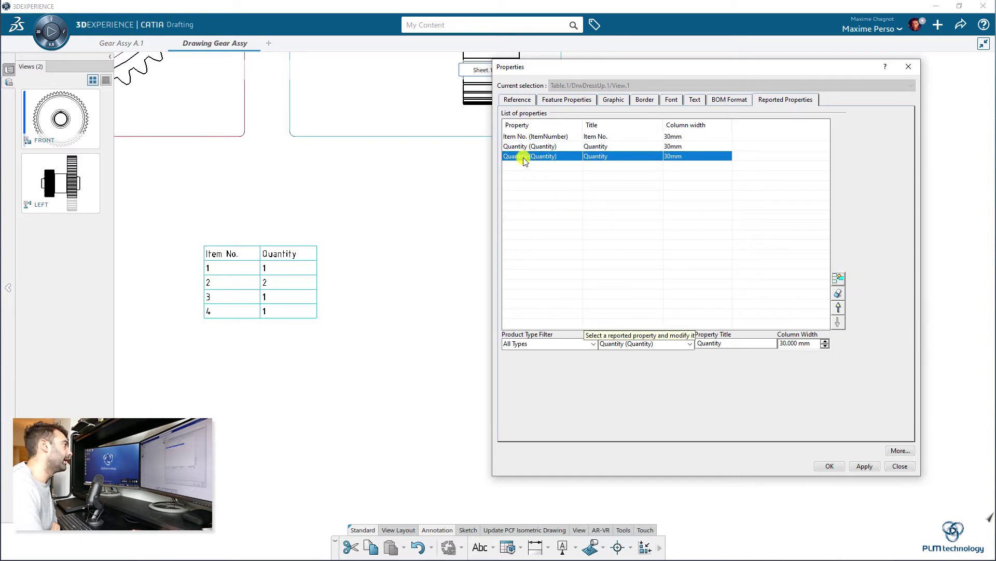
click(686, 344)
text(c)
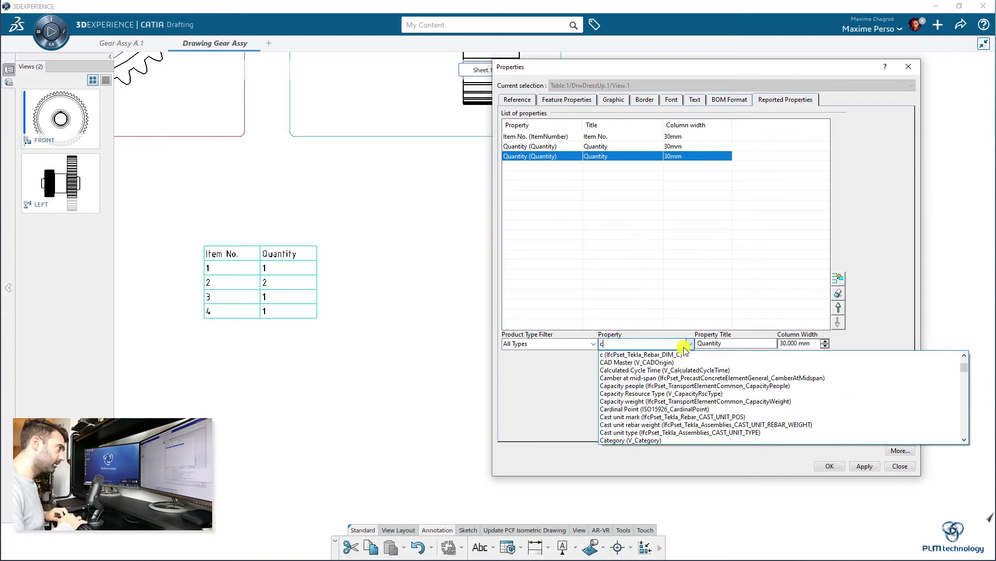
text(olo)
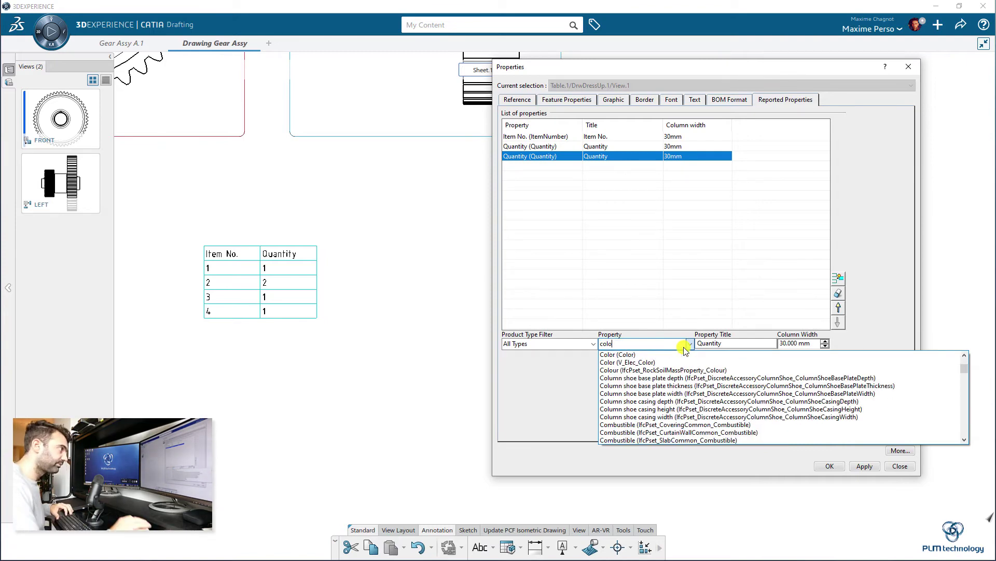
click(633, 355)
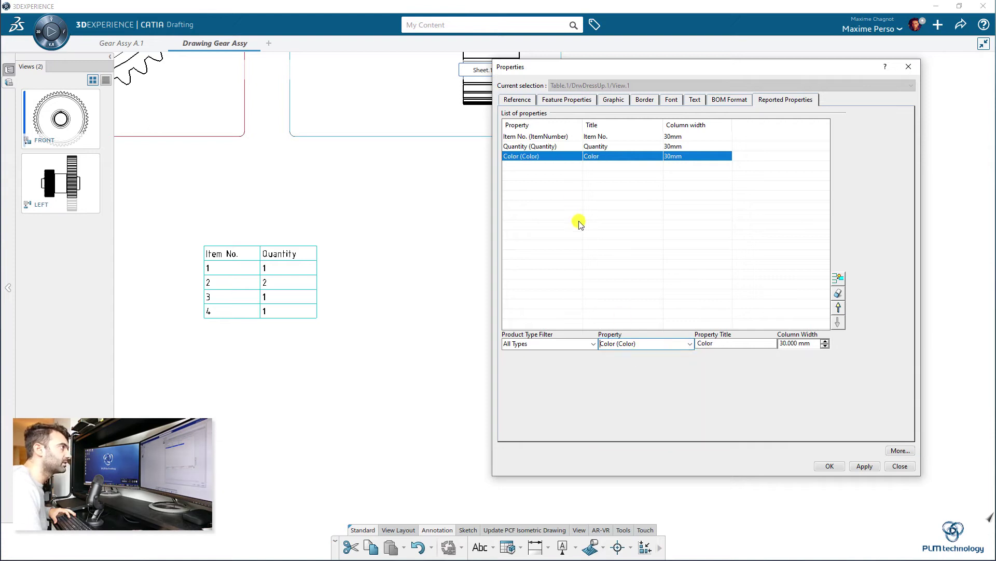
click(867, 467)
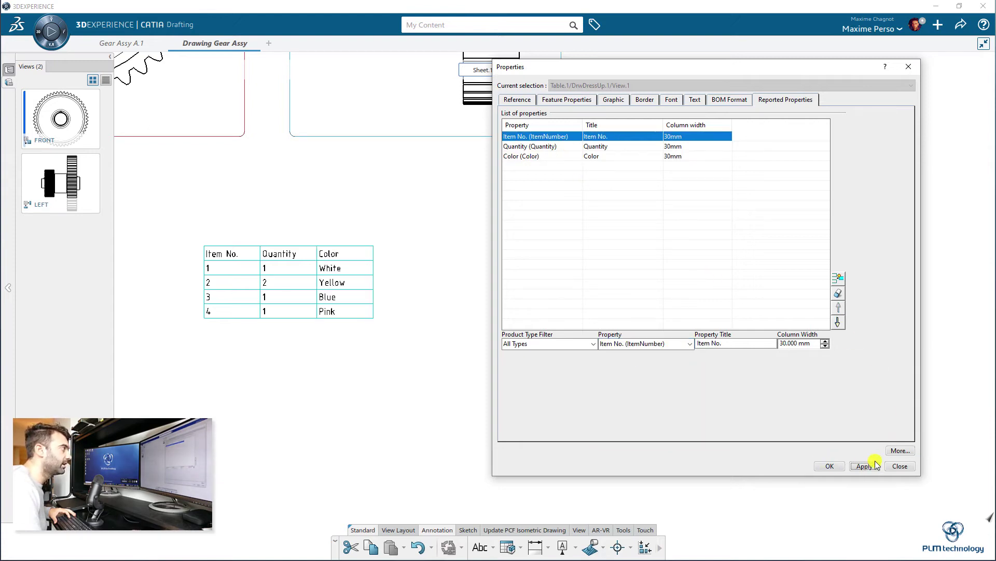
Step: Add a Dimension (Dimension) column after Color in the reported properties and apply it to the bill of material
click(837, 279)
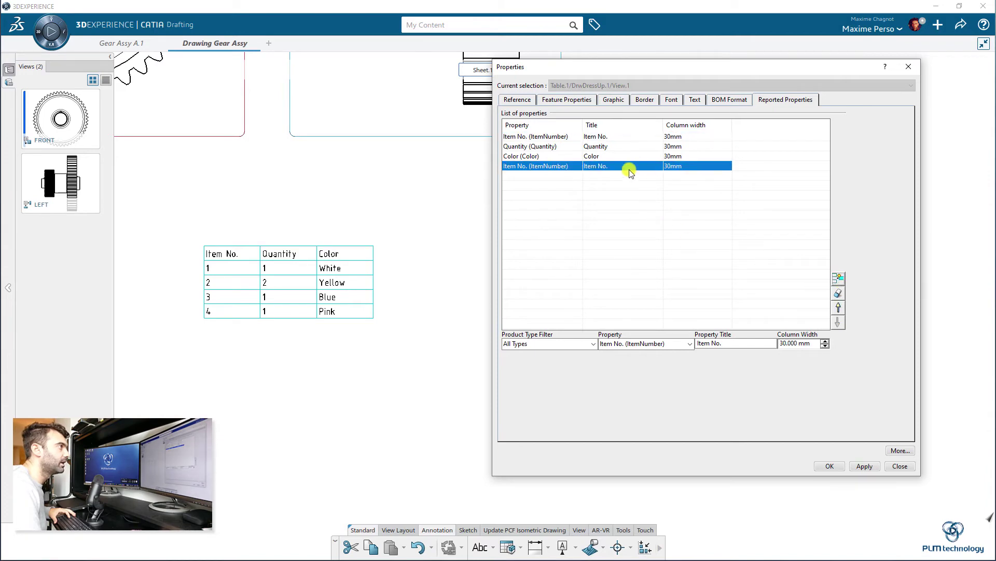
click(684, 343)
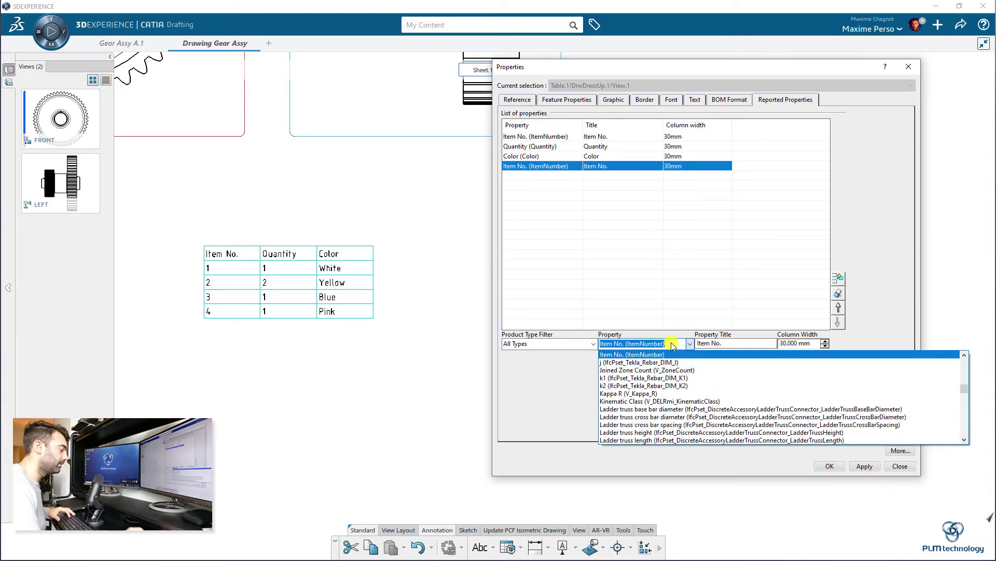
text(dimen)
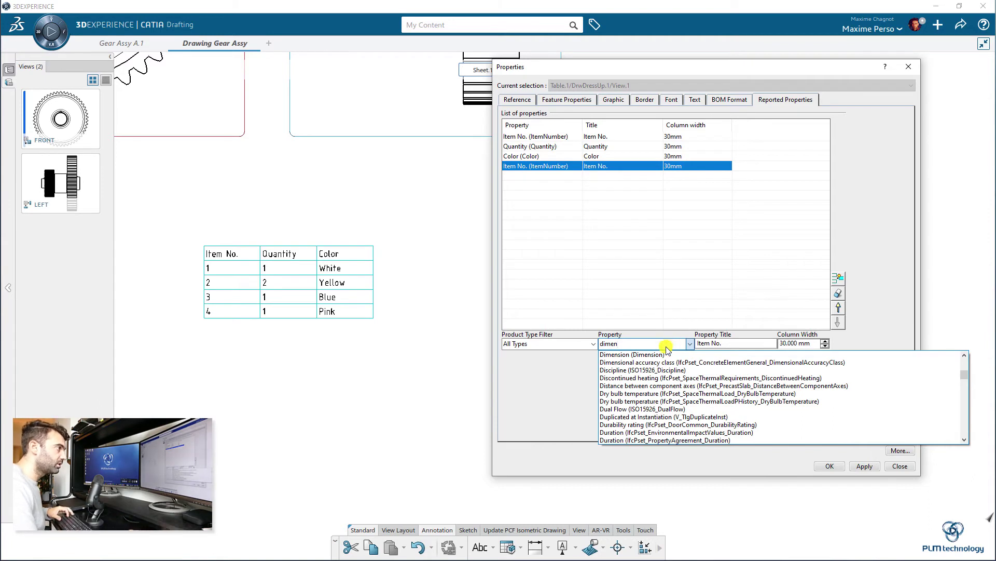
key(Return)
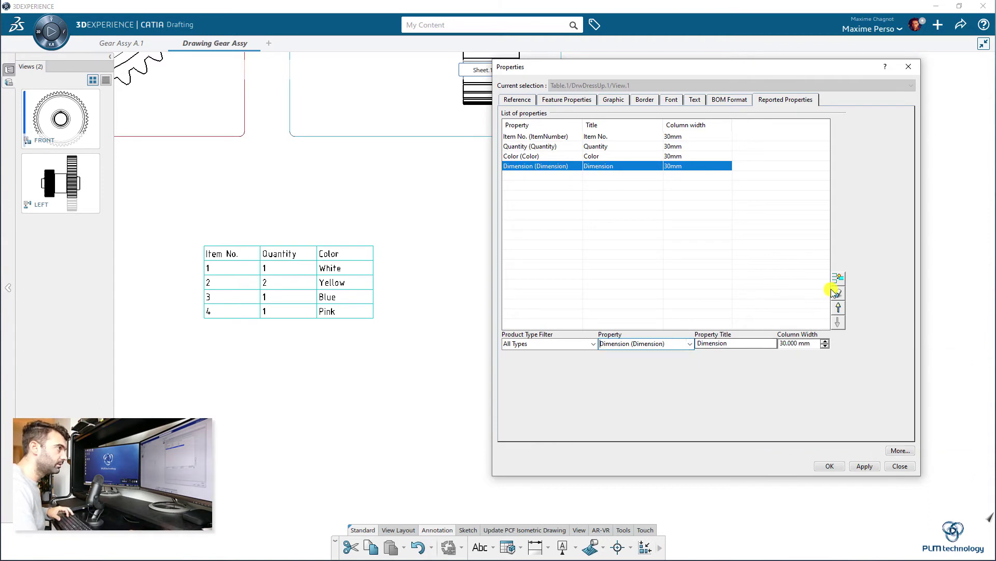
click(864, 466)
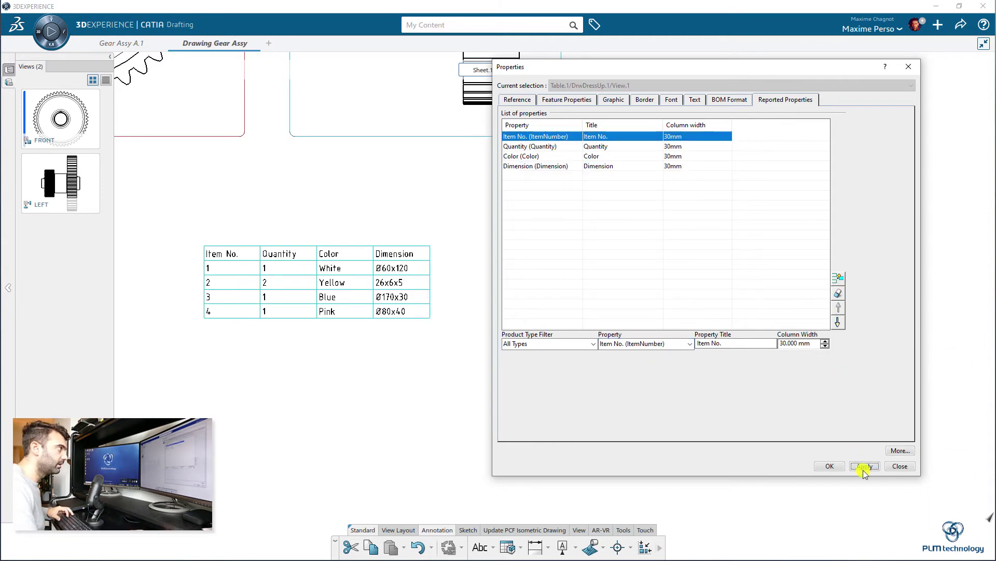
Step: Add the custom attribute myAttr (myAttr) as a column after Dimension and apply it to the bill of material
click(627, 168)
click(838, 278)
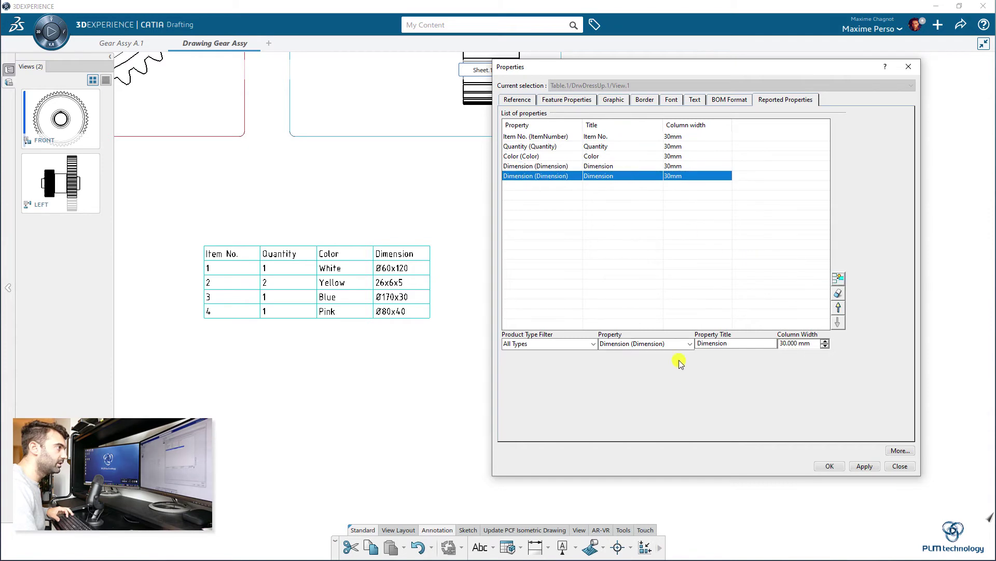
click(690, 343)
click(673, 342)
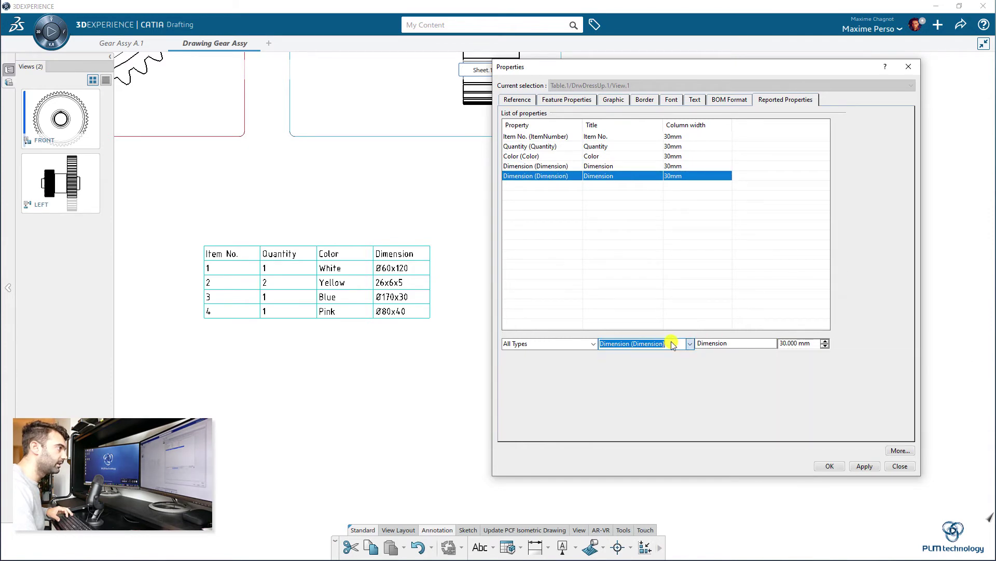
click(687, 345)
text(mya)
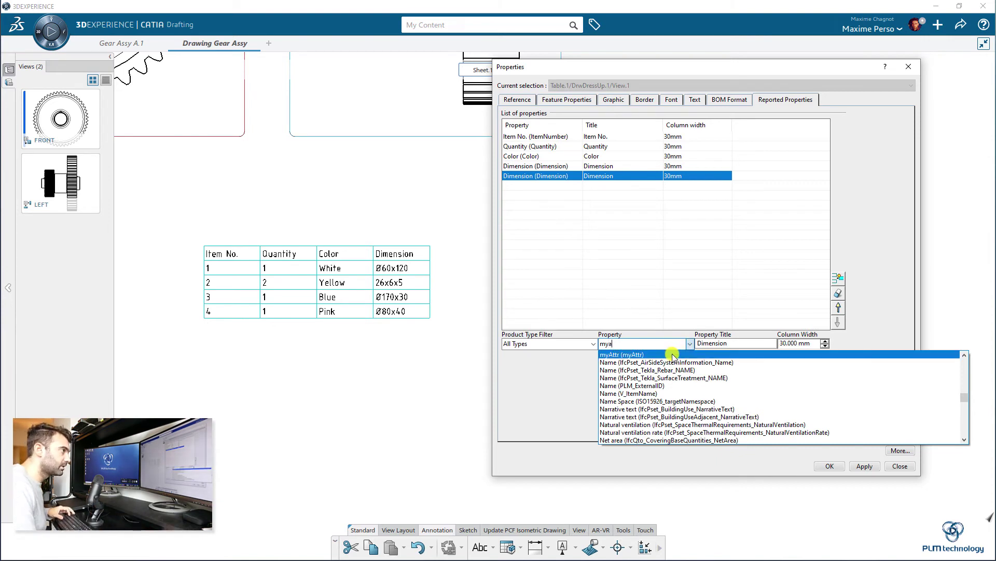
click(672, 355)
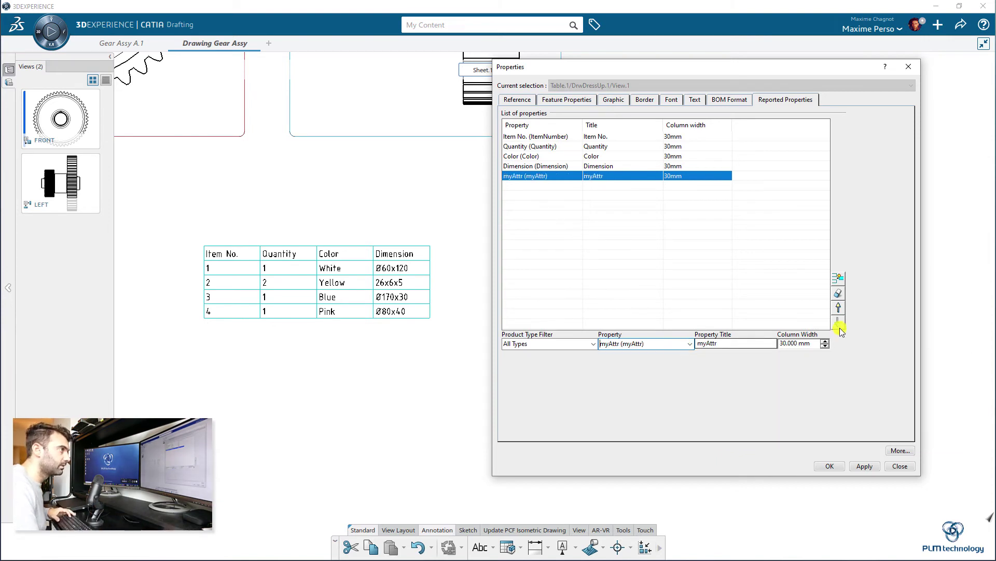
click(872, 469)
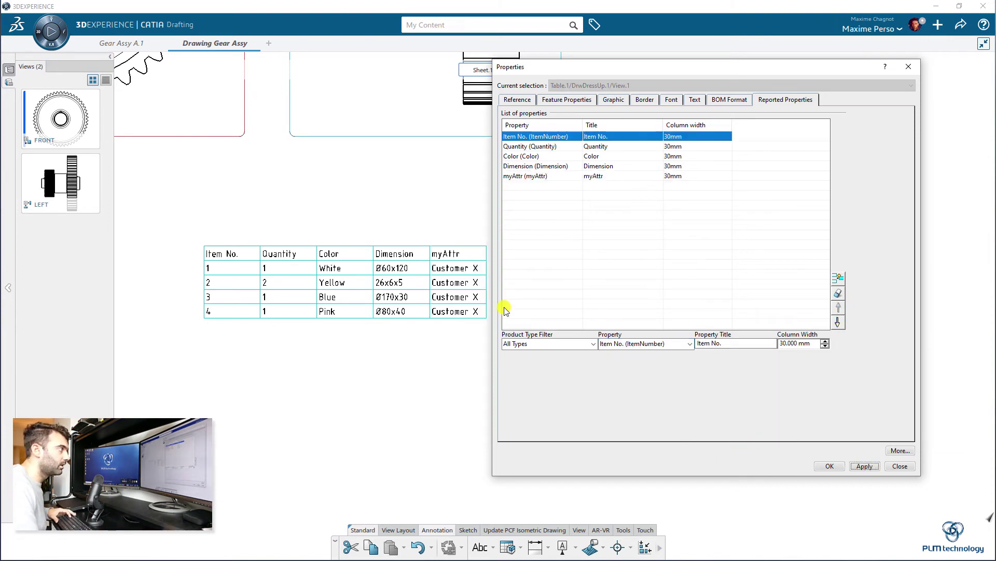
Step: Add a Weight (Weight) column after myAttr, apply it to the bill of material, and close the table properties
click(620, 176)
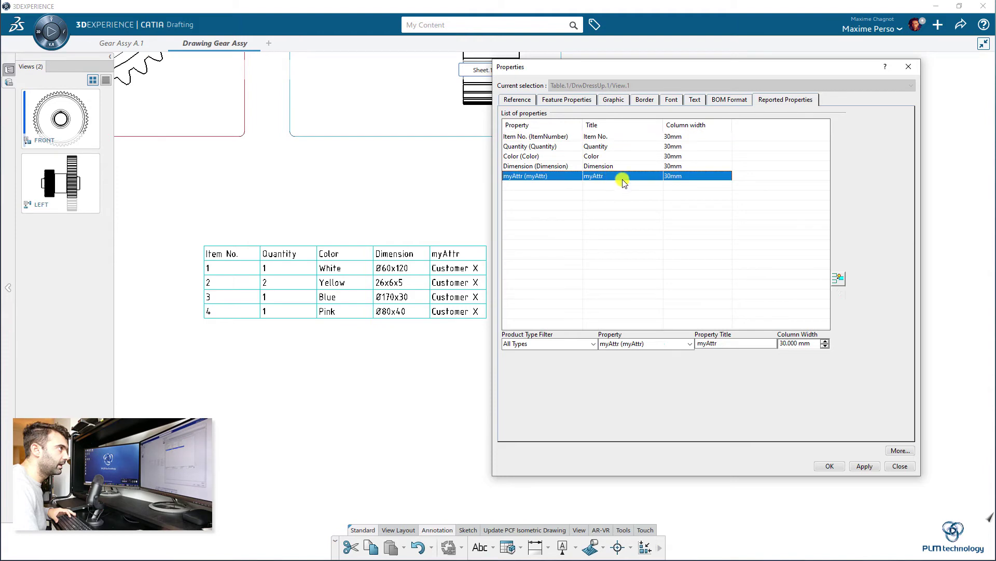
click(838, 279)
click(690, 344)
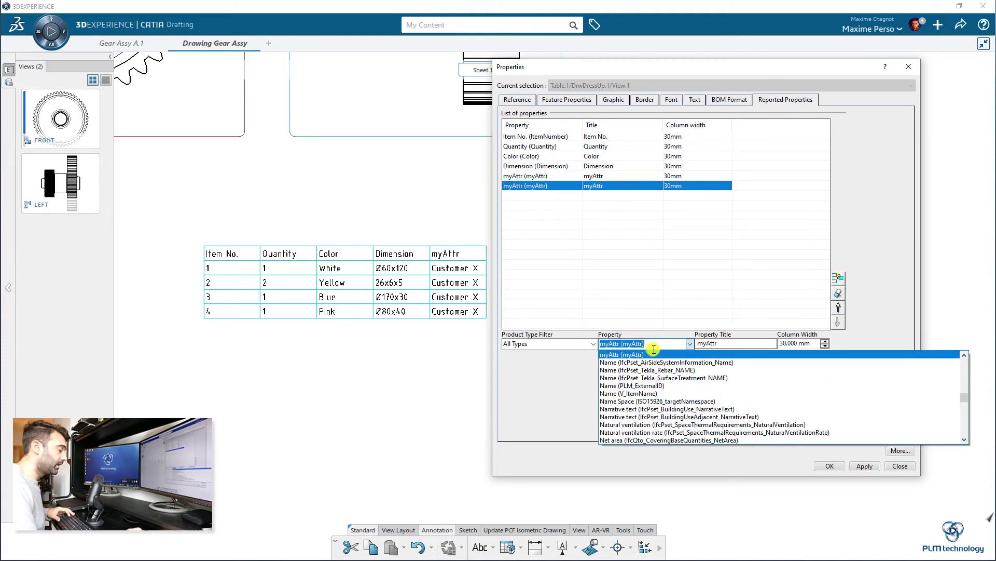
text(weig)
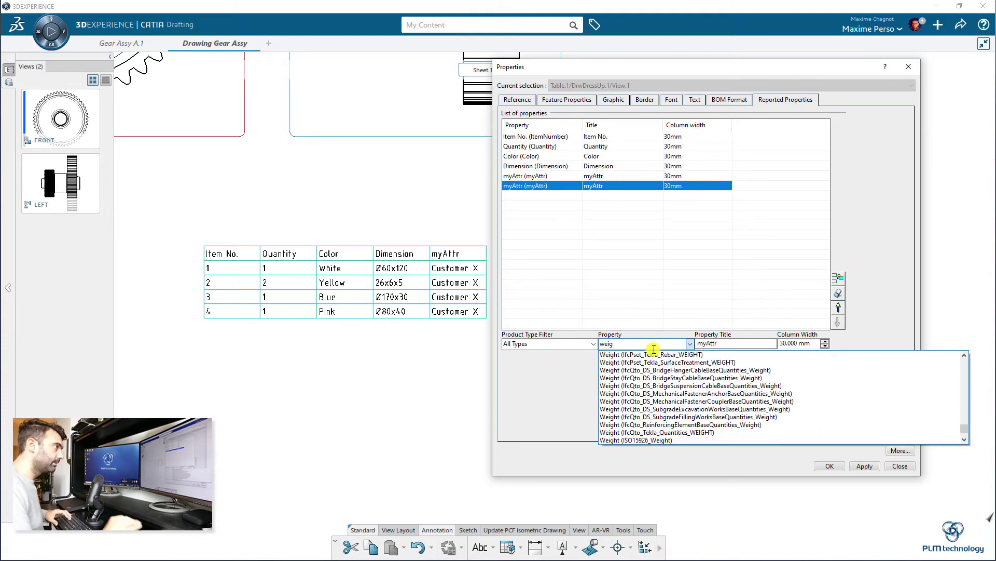
text(ht)
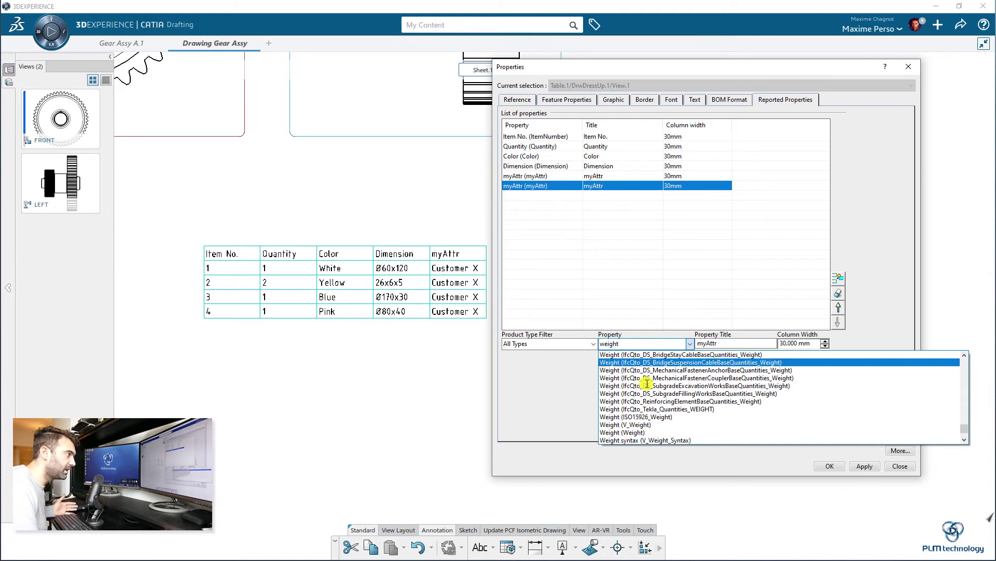
click(623, 432)
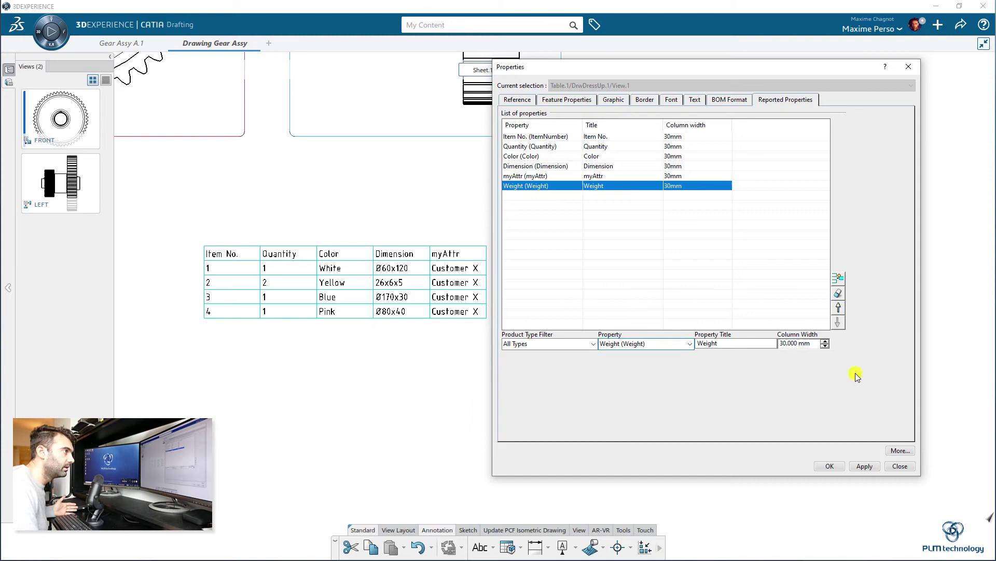
click(857, 466)
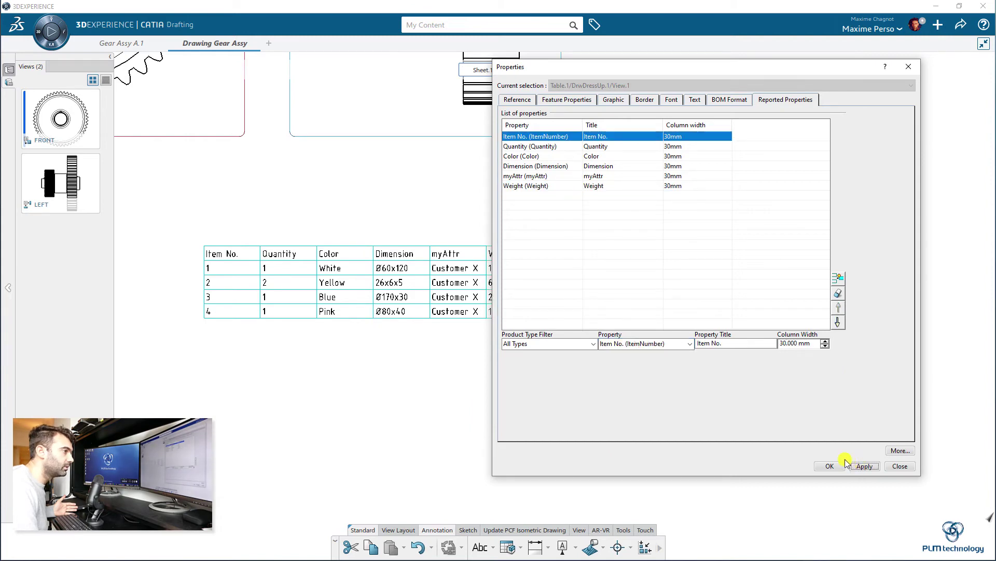
key(Return)
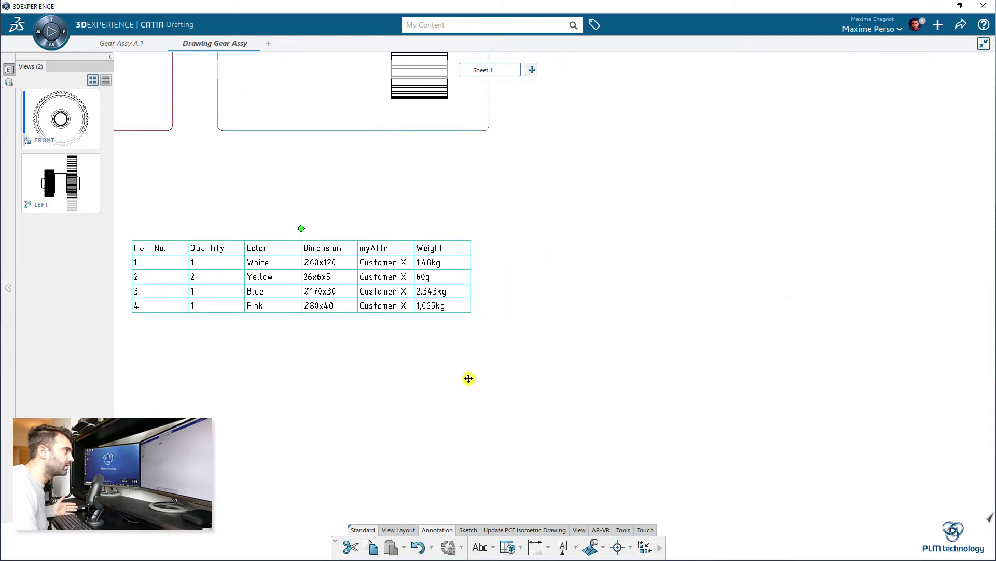
Step: Add a reported property after Weight in the bill of material, assign it Width, and close the table properties
right_click(416, 284)
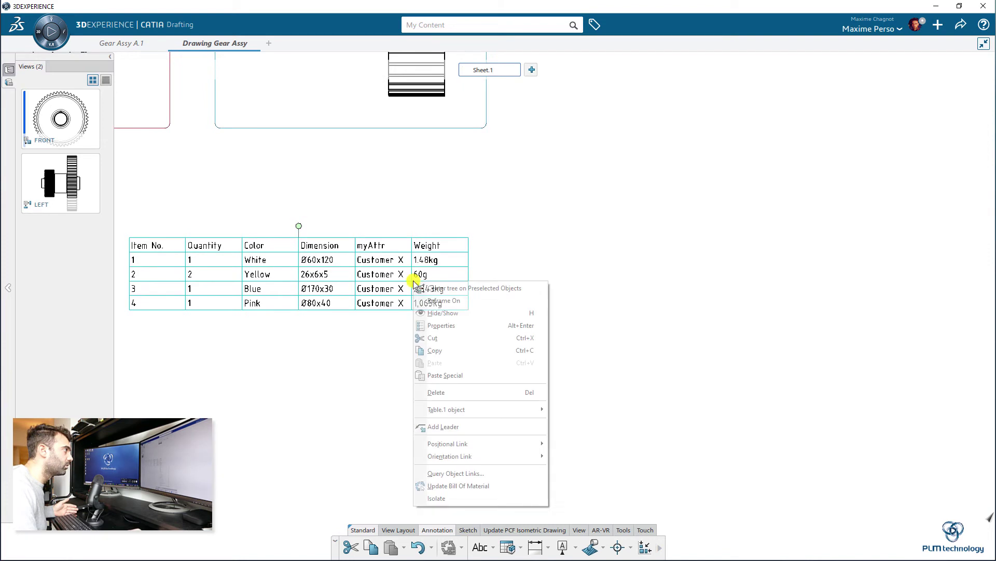
click(439, 323)
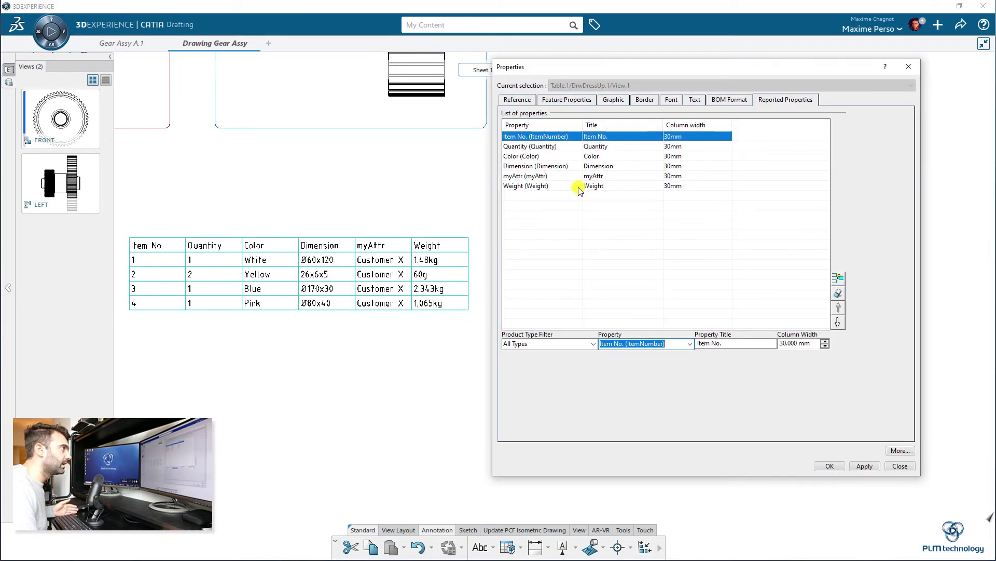
click(580, 186)
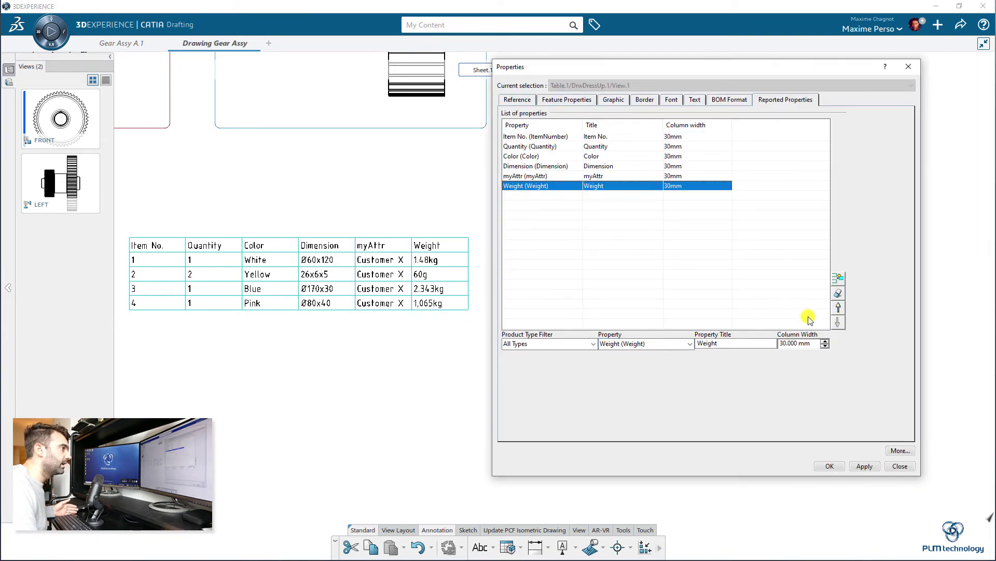
click(840, 279)
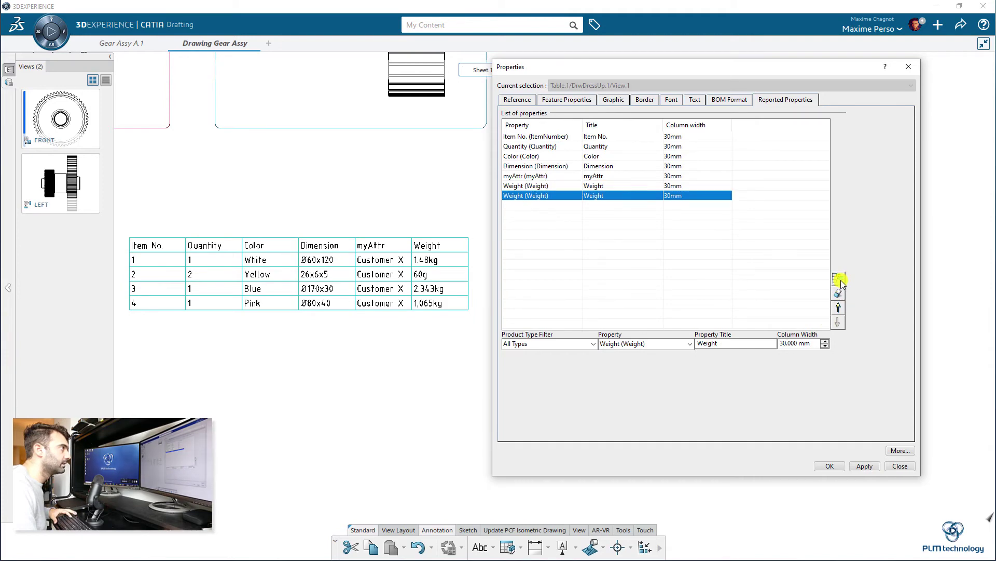
click(690, 343)
key(Escape)
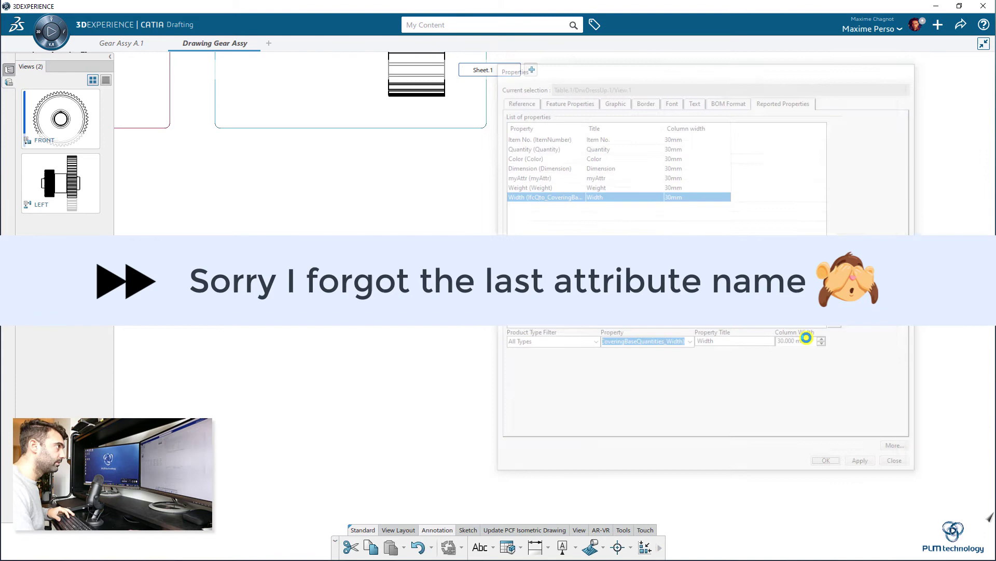
click(900, 465)
Step: Look up the forgotten custom attribute's name in the Axis part's properties in Gear Assy A.1 and return to the drawing
click(50, 31)
click(327, 43)
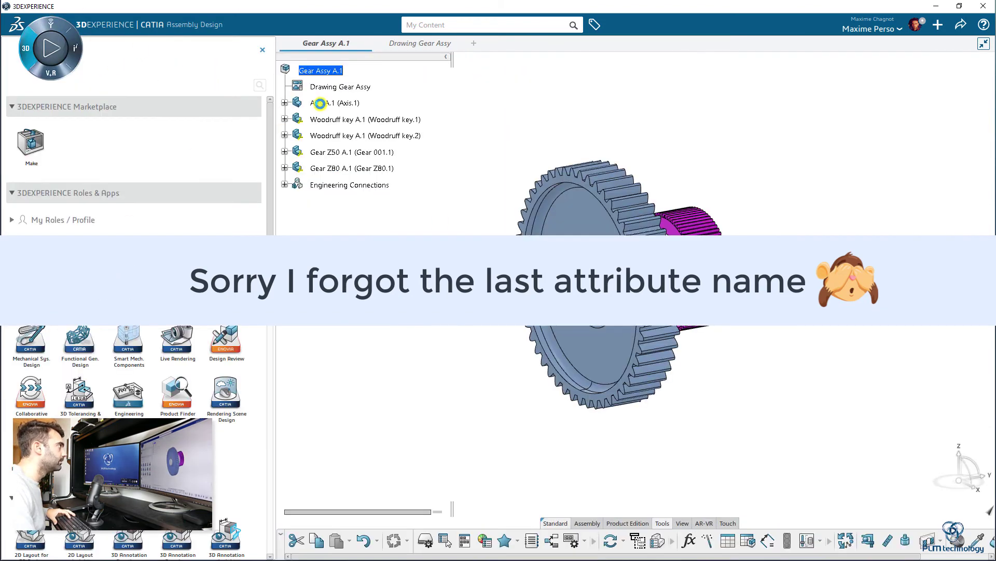
right_click(60, 103)
click(112, 147)
click(928, 528)
click(215, 43)
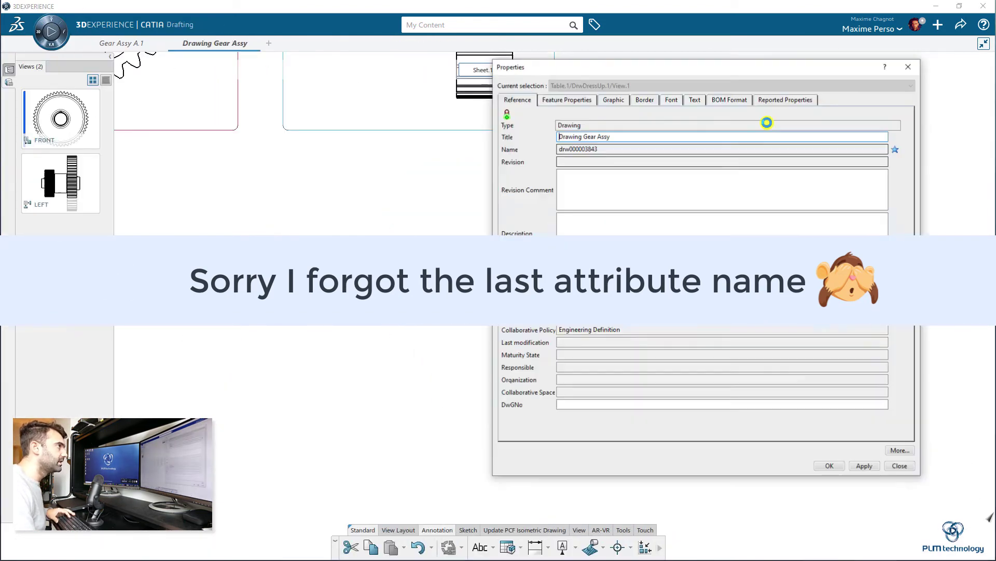
Step: Reassign the last reported property to V5Name (V5Name) and apply it to the bill of material
click(785, 99)
click(635, 198)
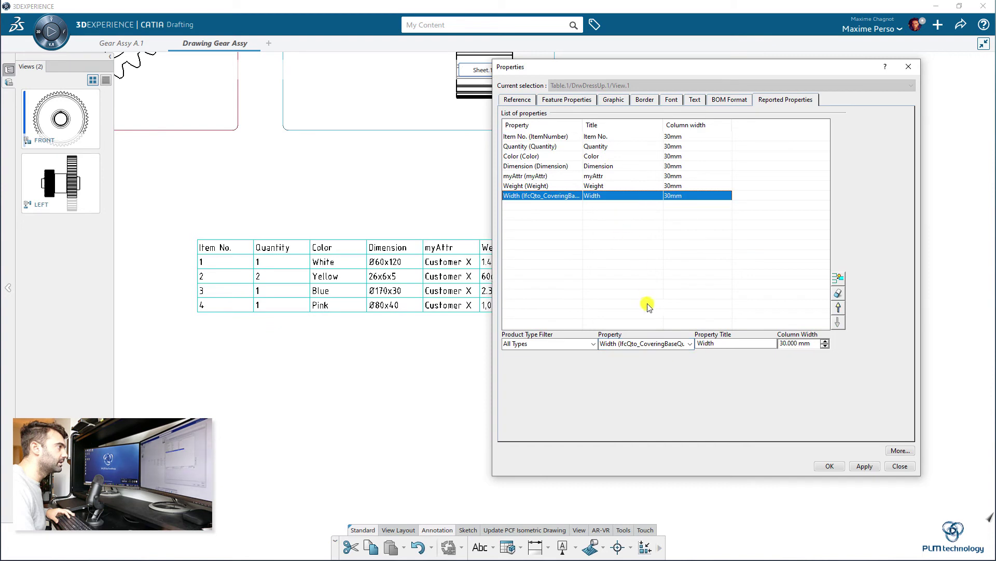
click(644, 343)
text(v5)
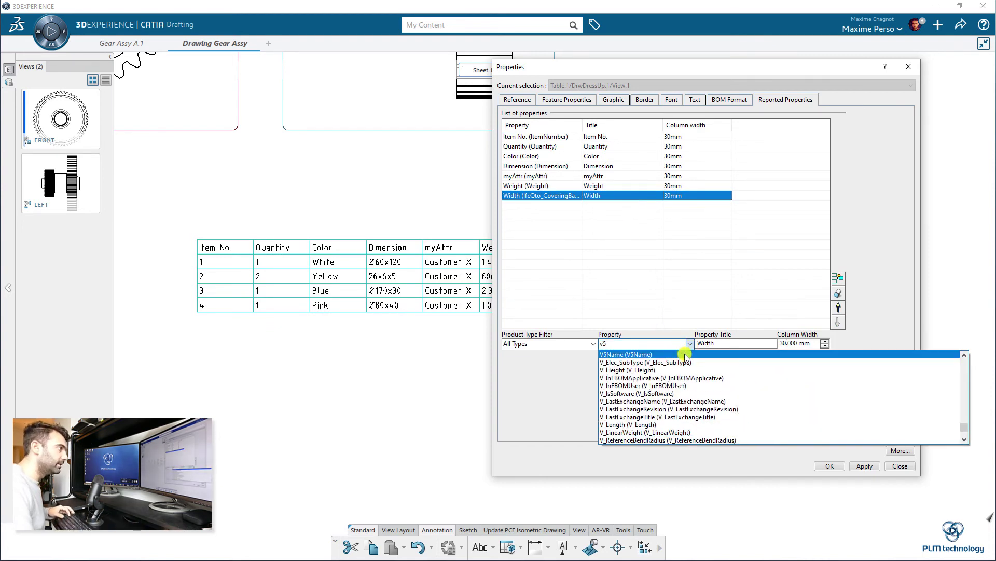
click(674, 362)
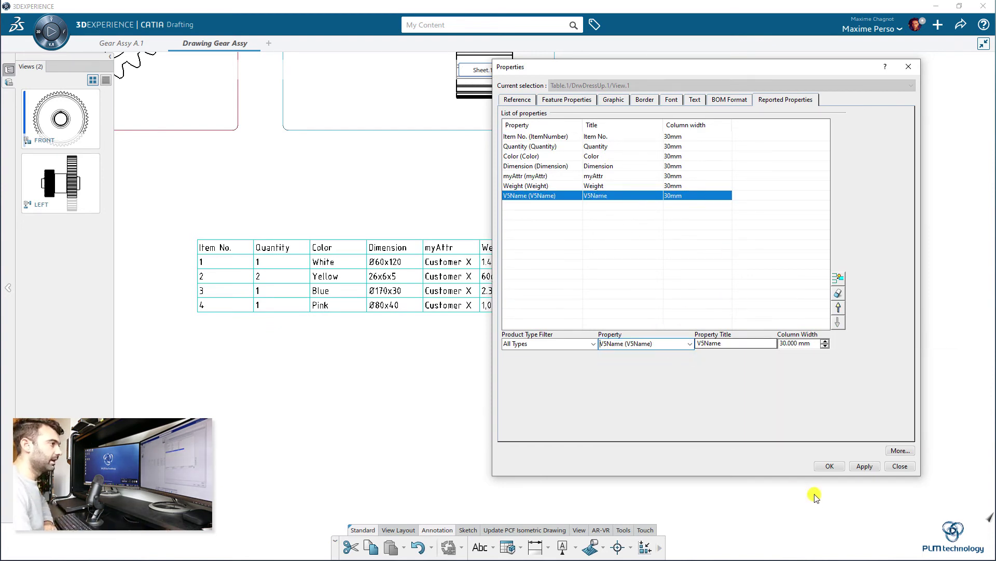
click(826, 467)
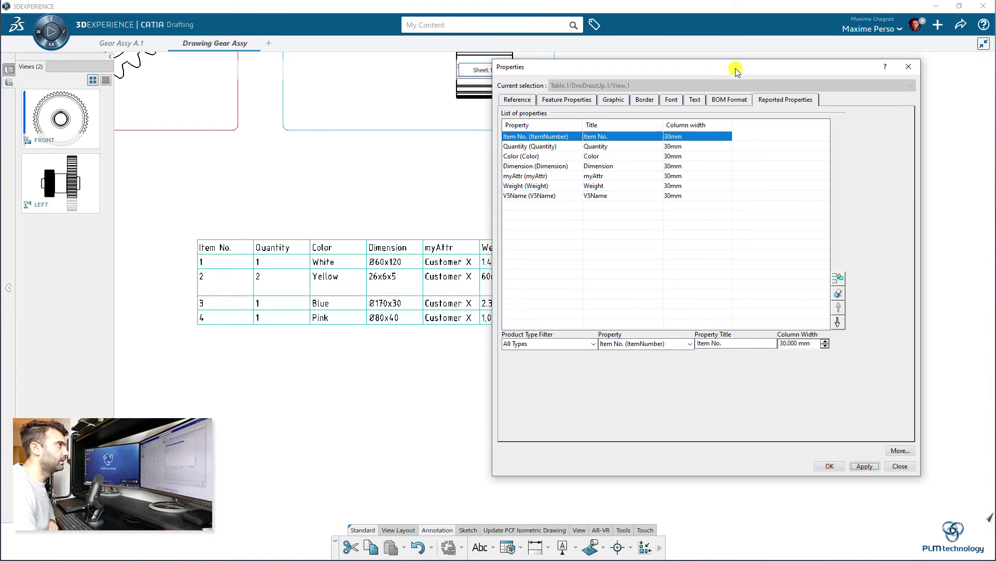
Step: Set the V5Name column width to 40 mm, apply it to the bill of material, and close the table properties
mouse_move(734, 69)
mouse_down()
mouse_move(794, 363)
mouse_move(786, 353)
mouse_up()
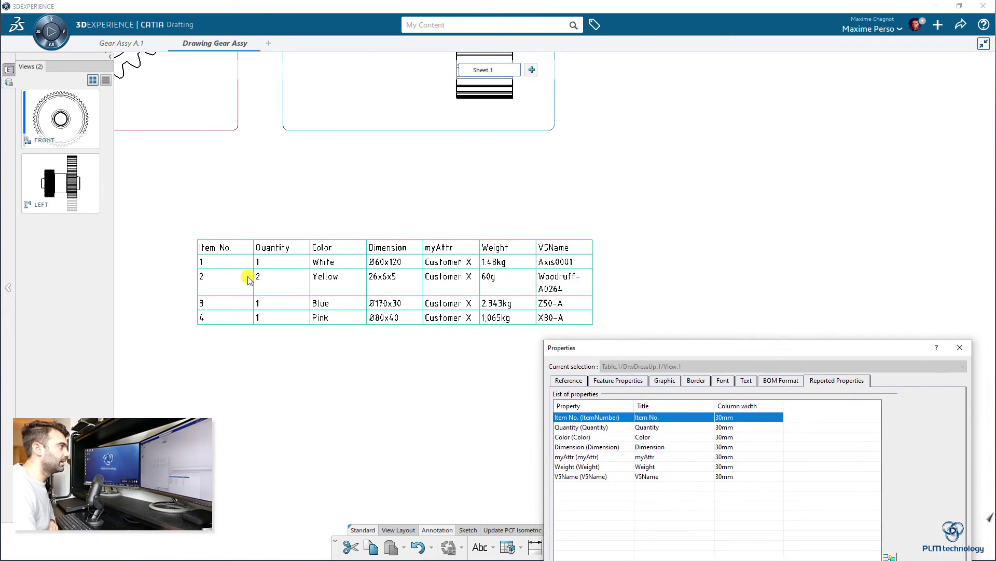
drag(725, 353, 753, 136)
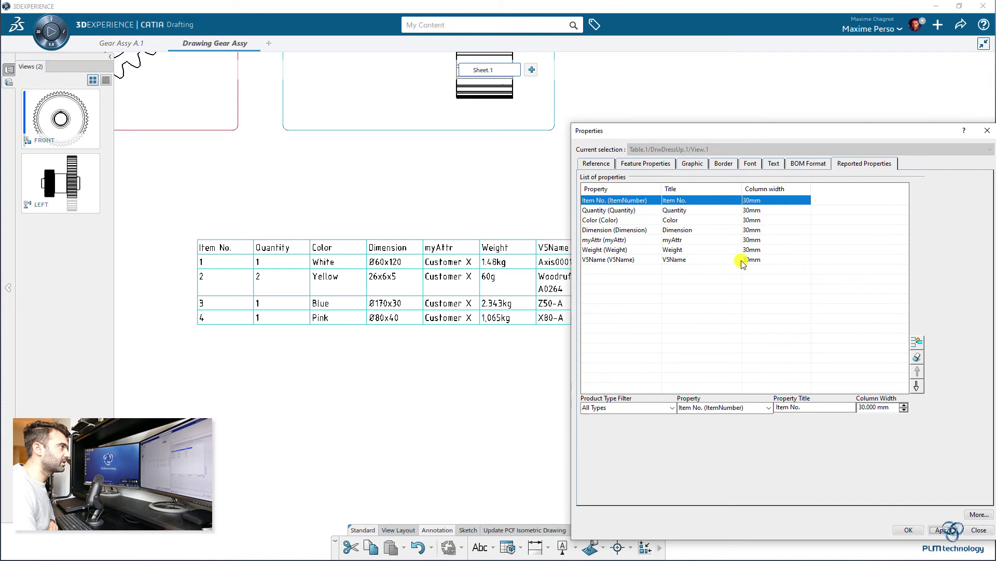
click(766, 261)
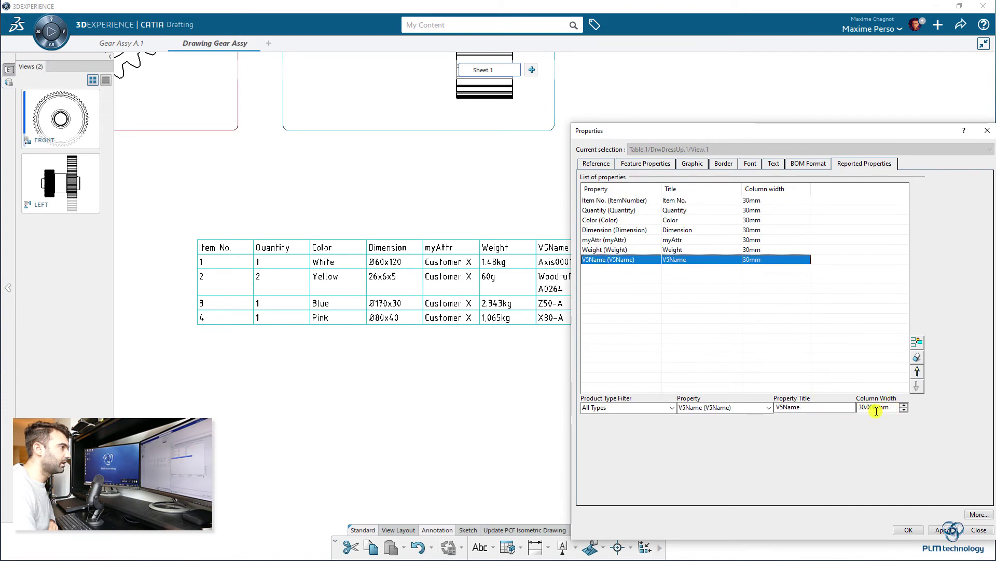
drag(881, 409, 837, 414)
text(40)
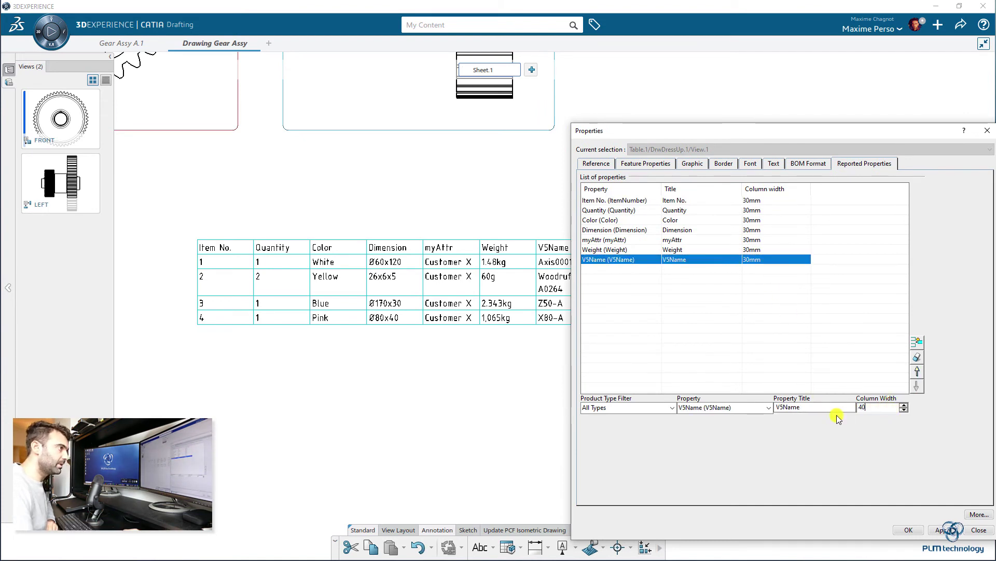
click(932, 534)
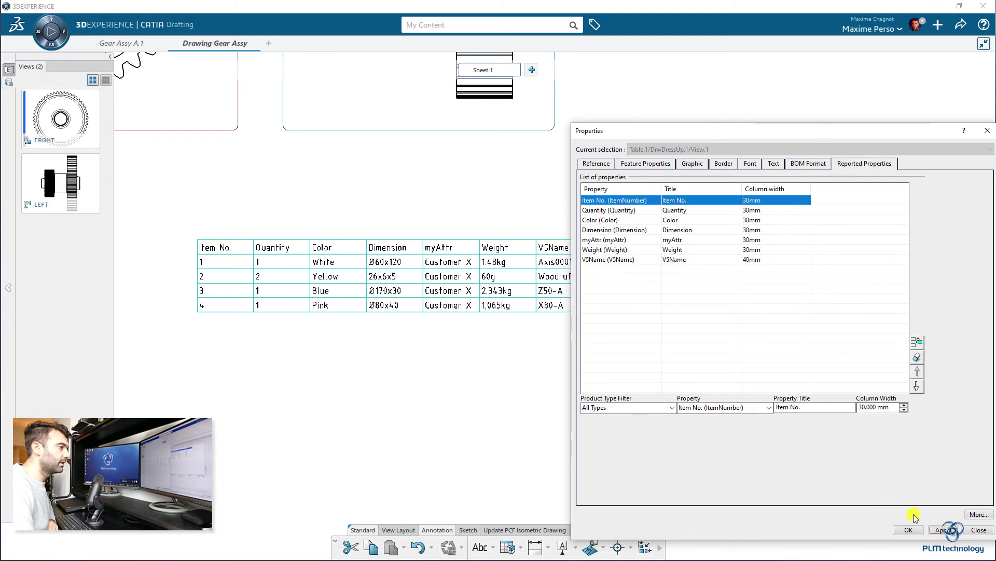
click(909, 529)
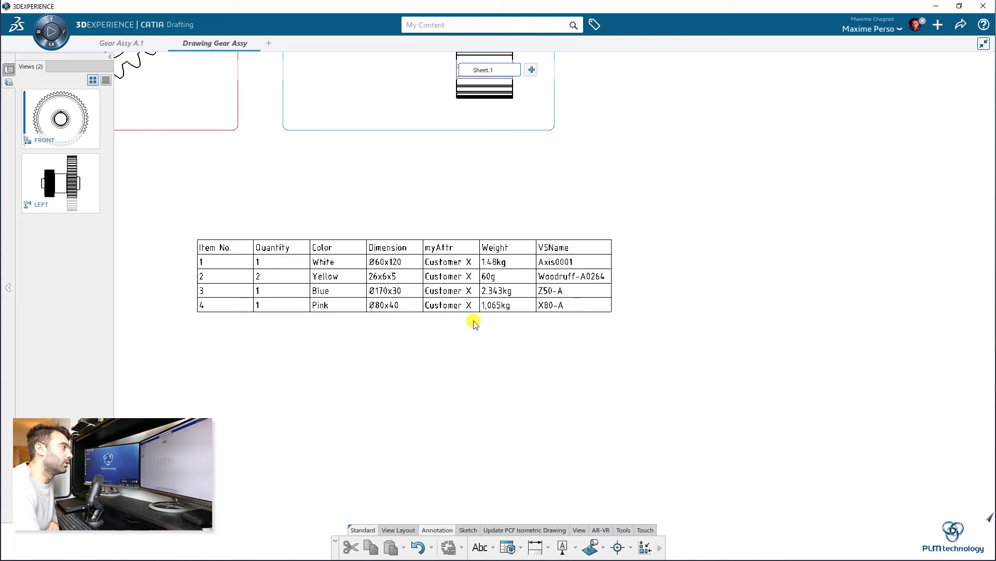
mouse_move(383, 252)
middle_down()
mouse_move(423, 265)
mouse_move(446, 306)
middle_up()
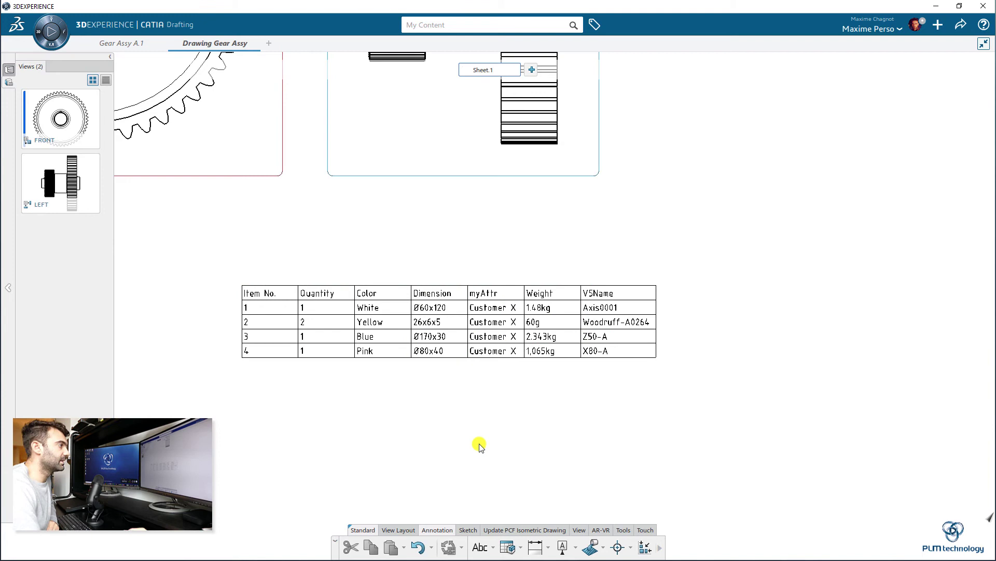
click(512, 309)
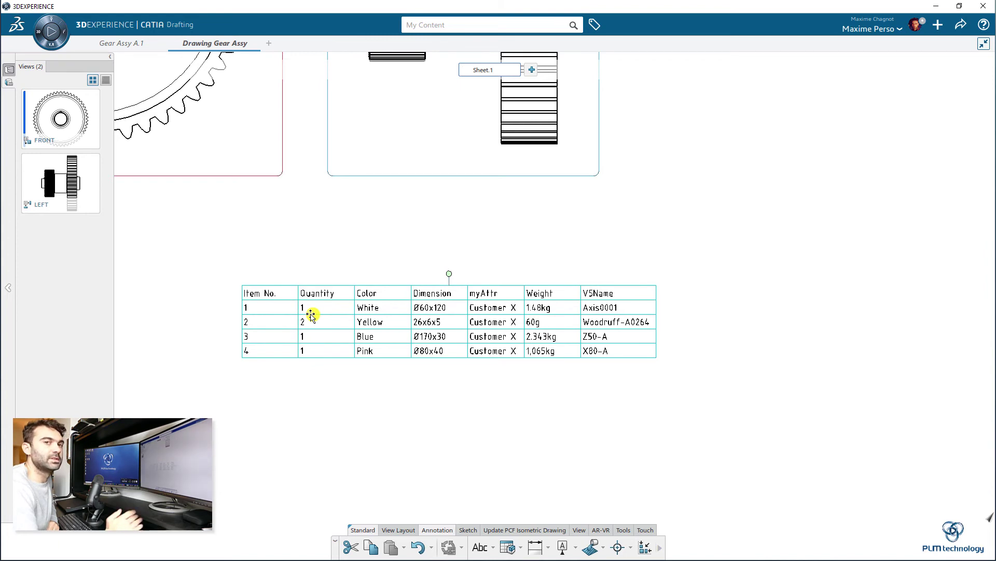
click(612, 244)
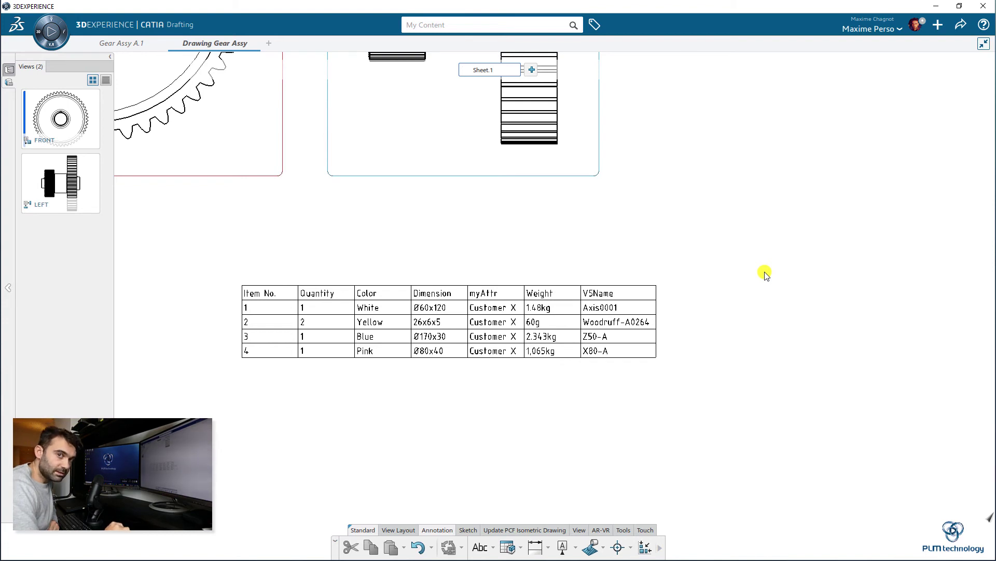
Step: Open the Standard Definition from the preferences and display the drafting category's ISO.xml file
click(916, 27)
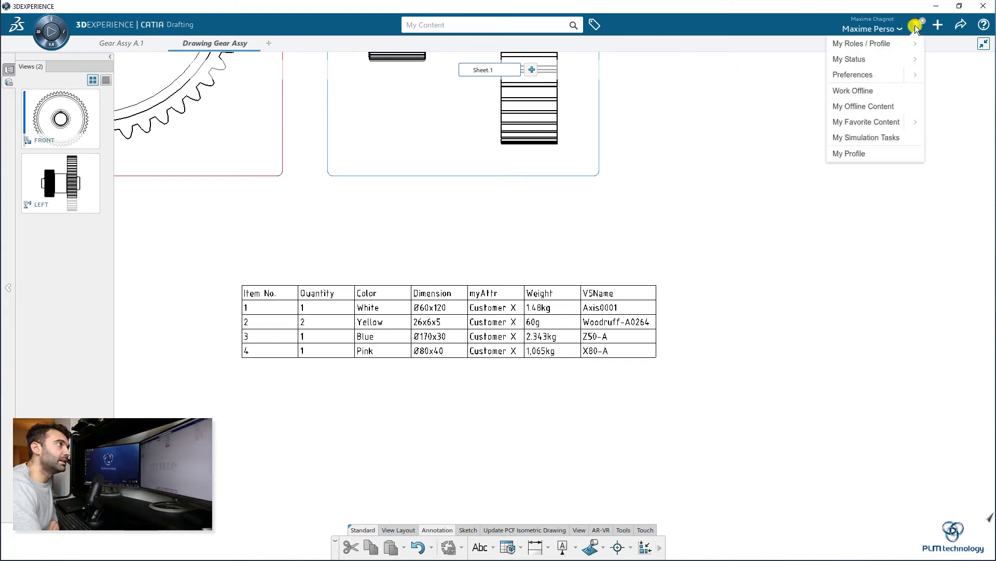
click(908, 76)
click(873, 93)
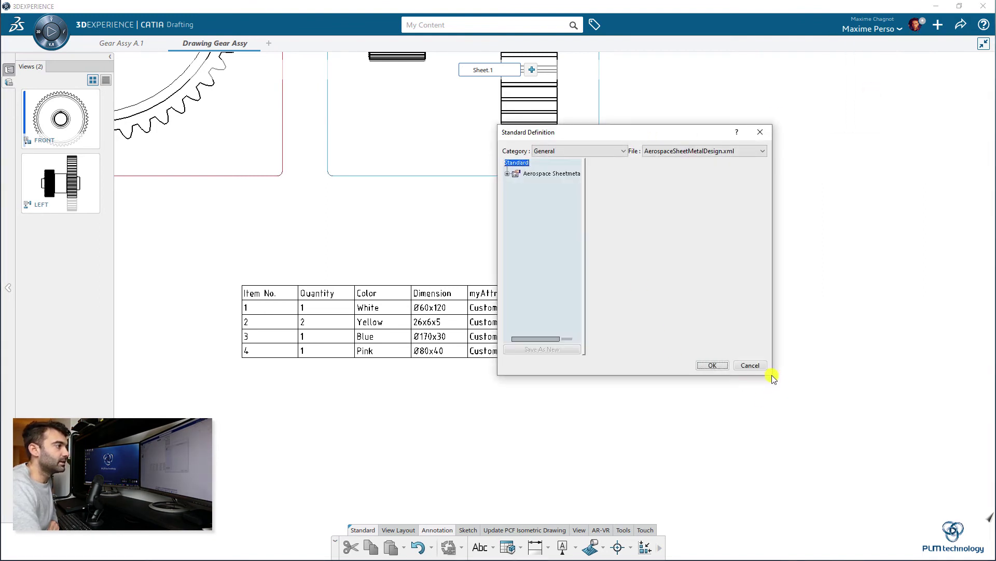
drag(774, 377, 828, 411)
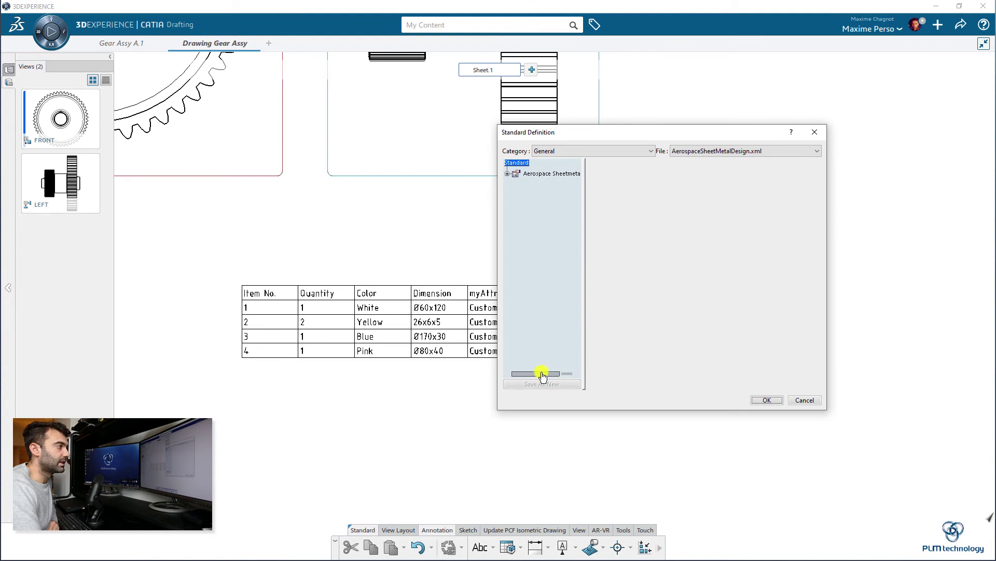
click(614, 148)
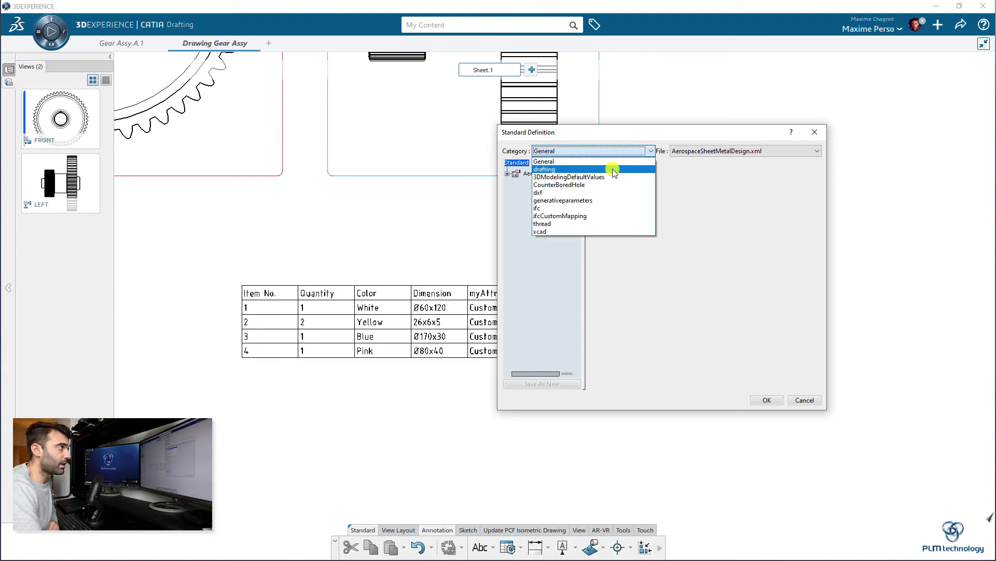
click(613, 173)
click(707, 151)
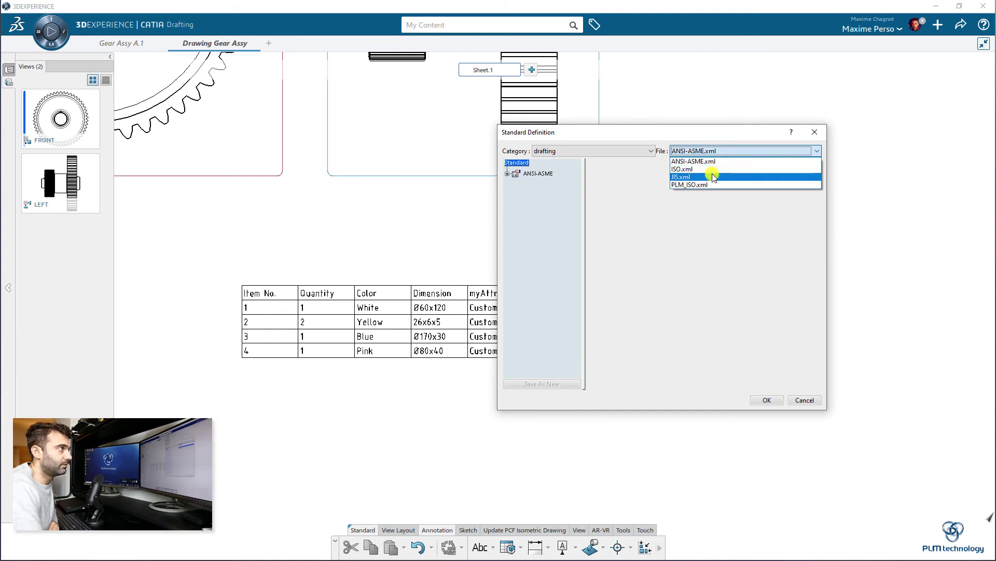
click(712, 170)
drag(727, 133, 747, 141)
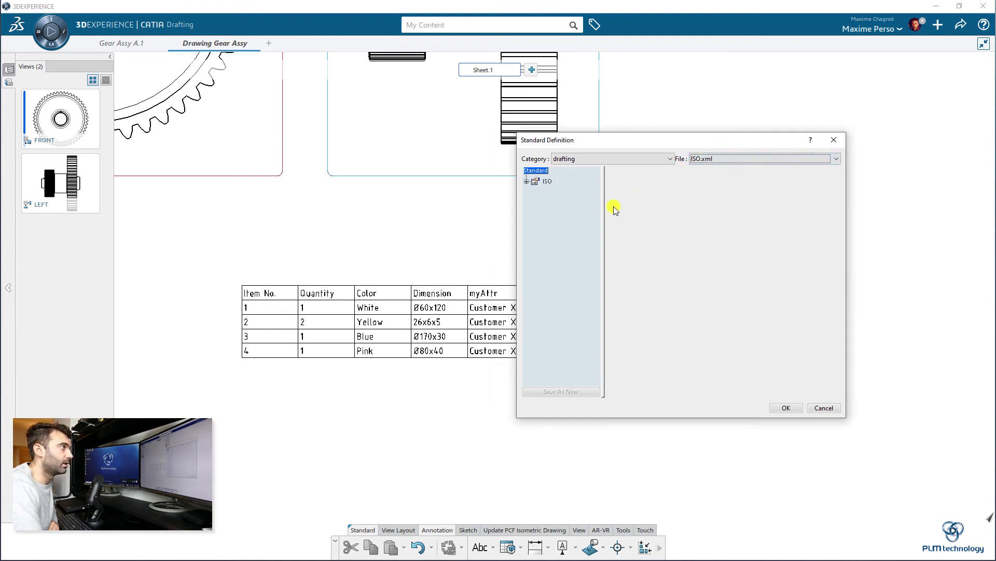
drag(605, 210, 626, 211)
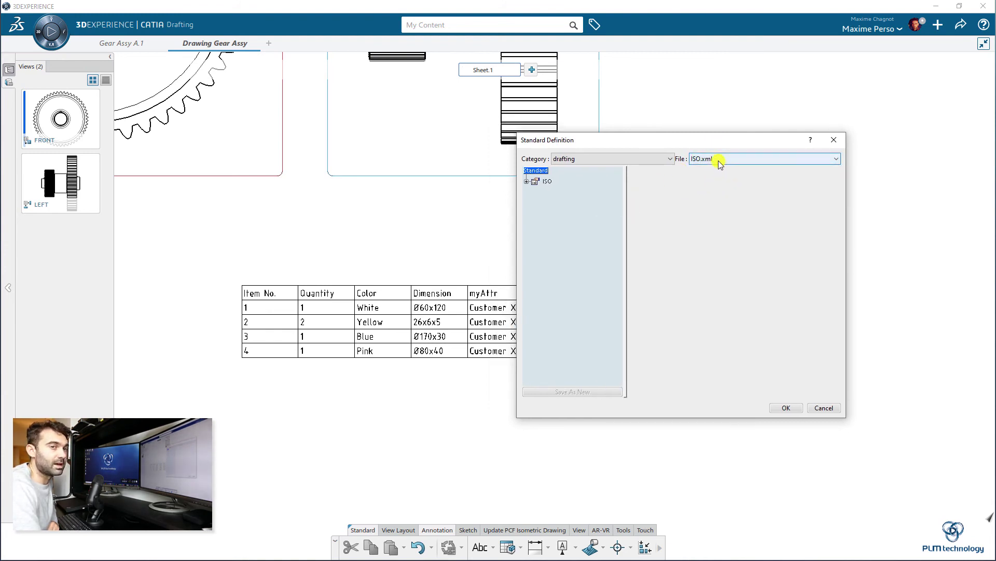
Step: Examine the format settings and reported properties of the Default Bill of Material style in the ISO standard
click(525, 182)
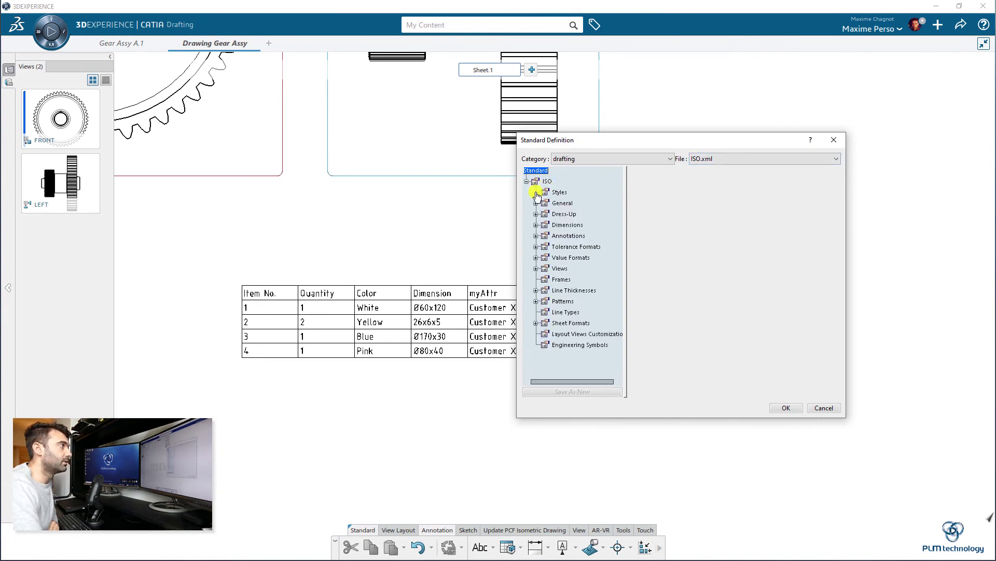
click(537, 192)
scroll(571, 187, up, 2)
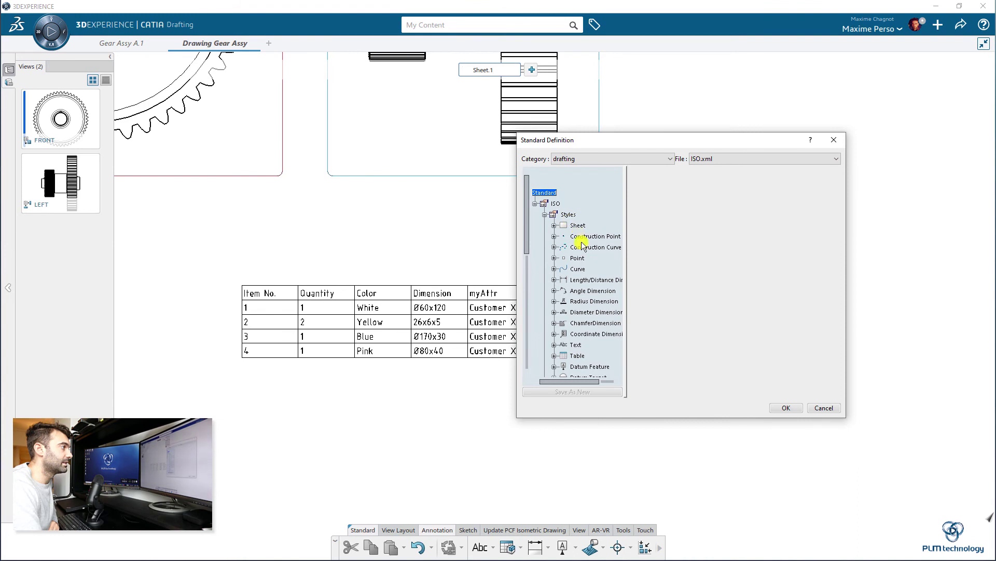
scroll(583, 244, down, 8)
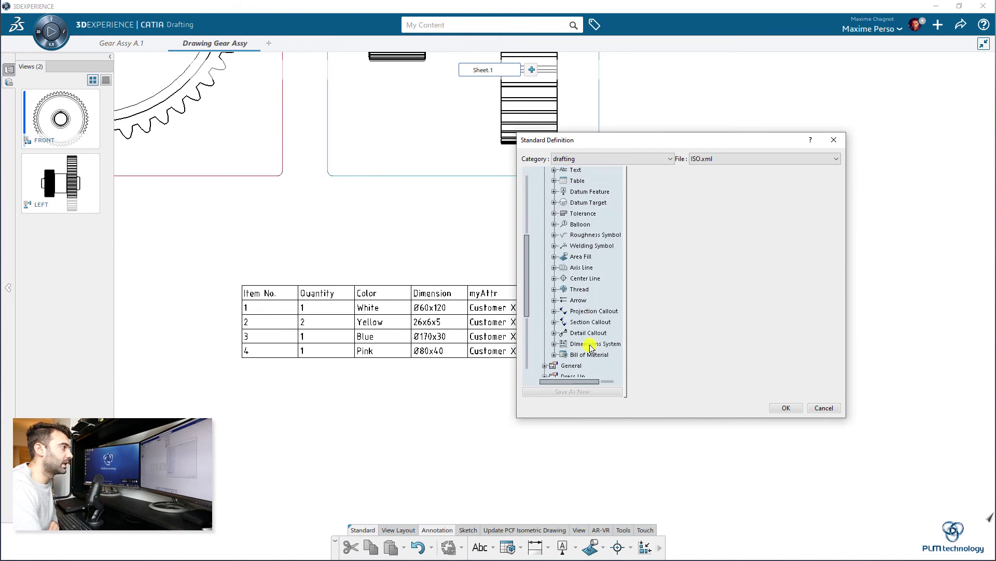
double_click(582, 355)
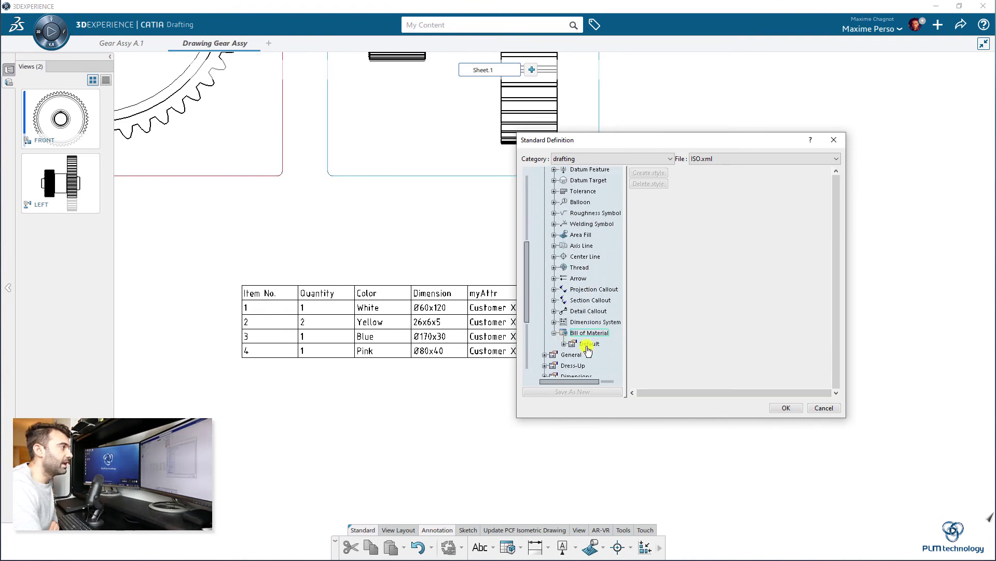
double_click(590, 345)
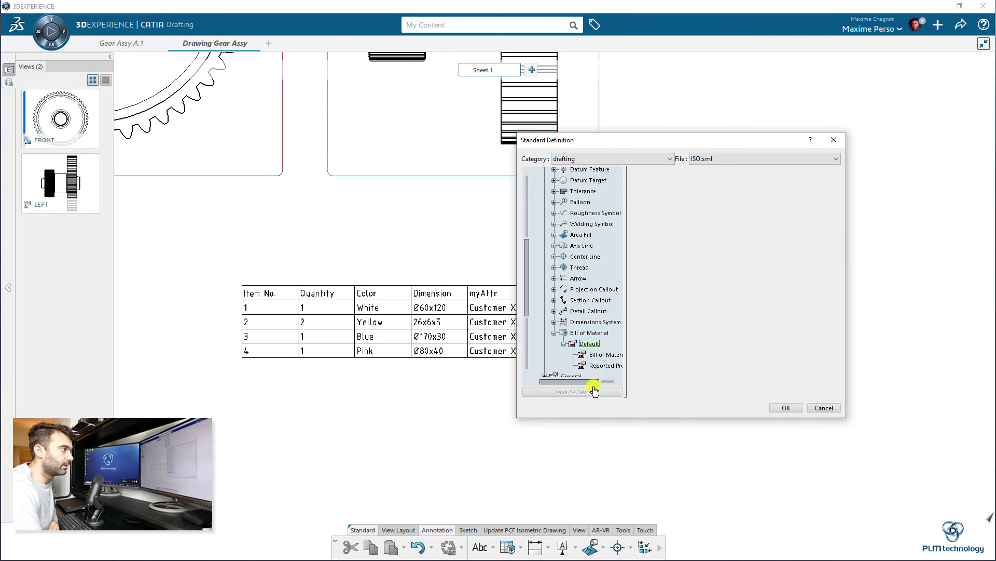
drag(584, 382, 596, 382)
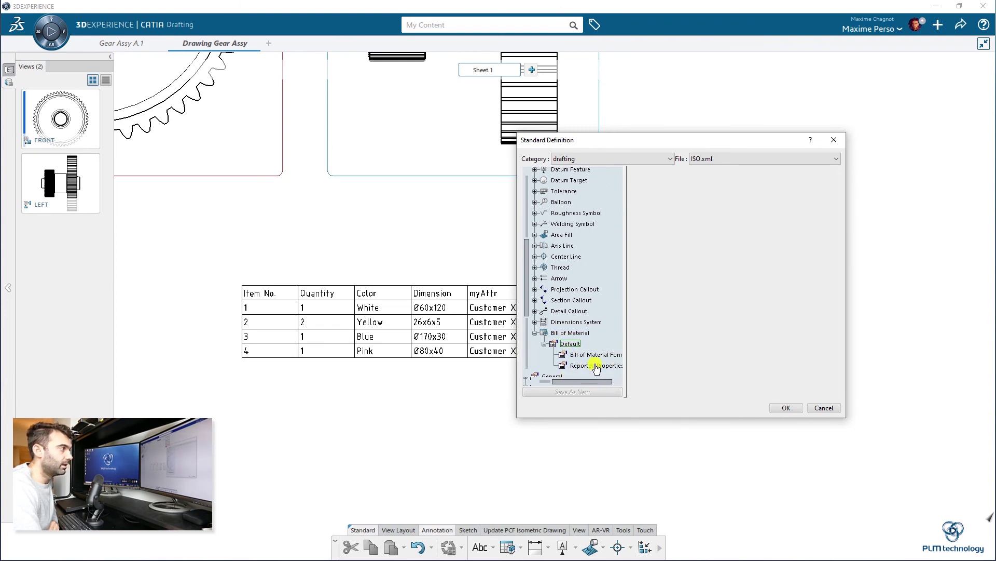
click(601, 356)
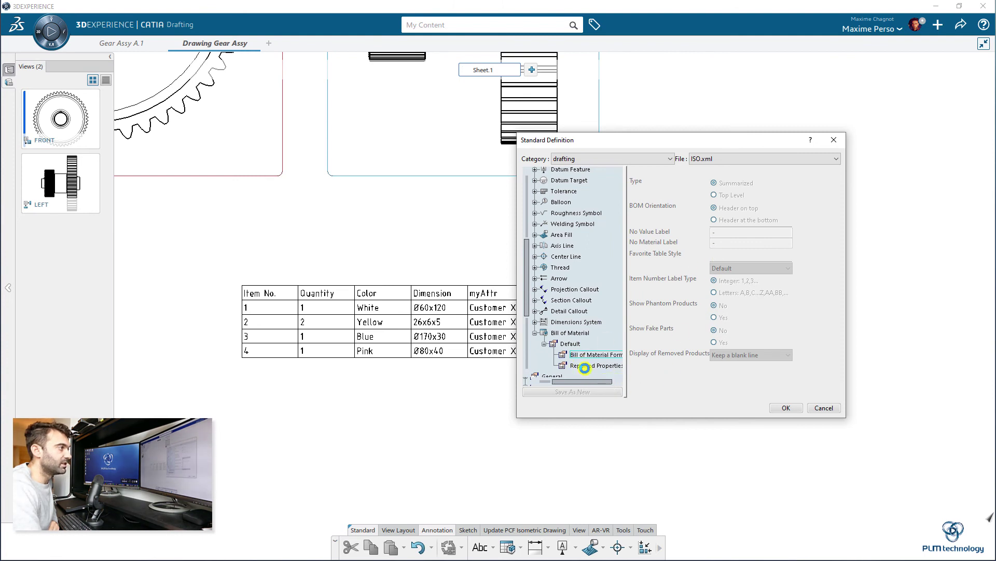
click(583, 366)
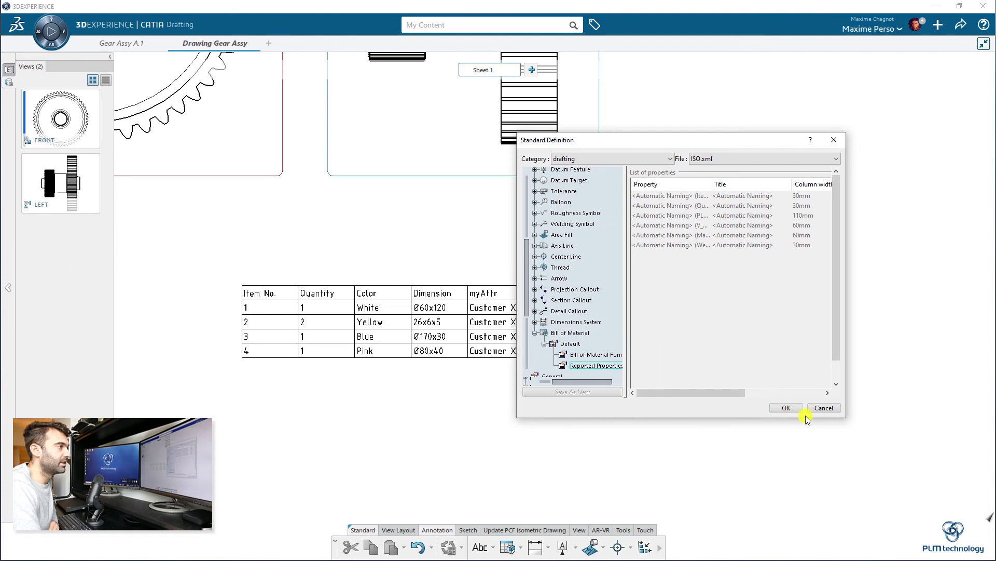
Step: Display the drafting standard file PLM_ISO.xml in the enlarged Standard Definition dialog, and close the dialog without editing the standard
drag(846, 422, 906, 448)
drag(829, 428, 796, 423)
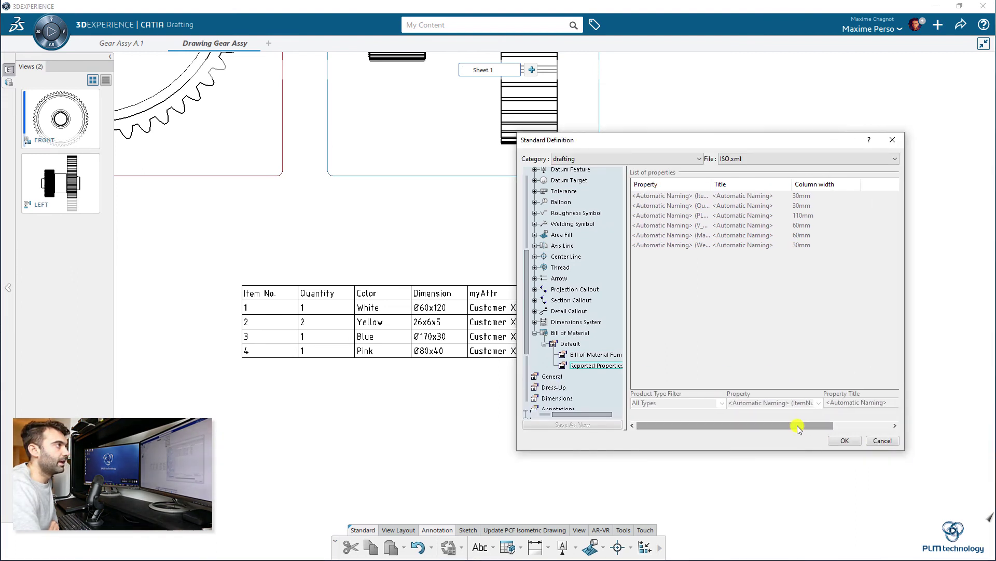
click(750, 159)
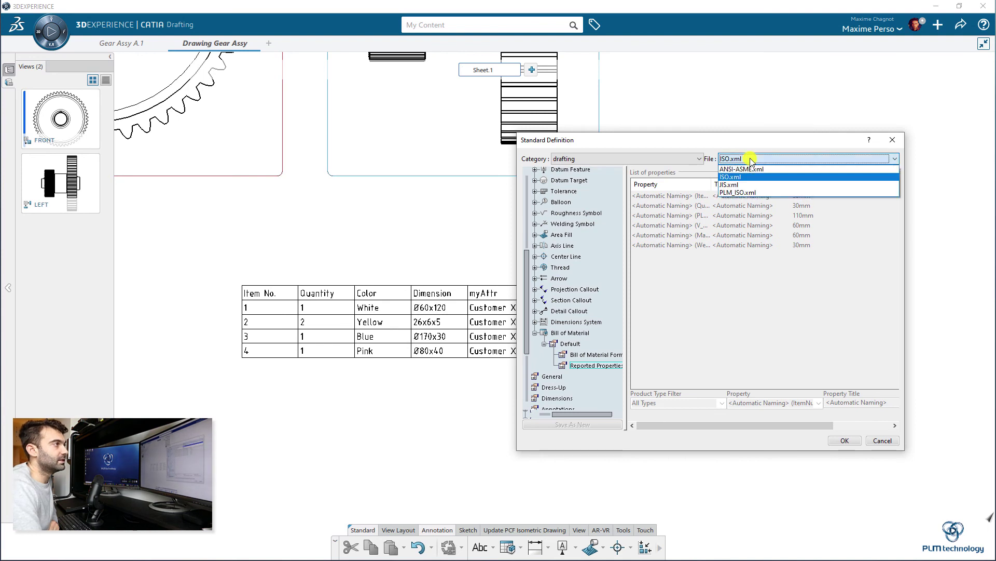
click(738, 194)
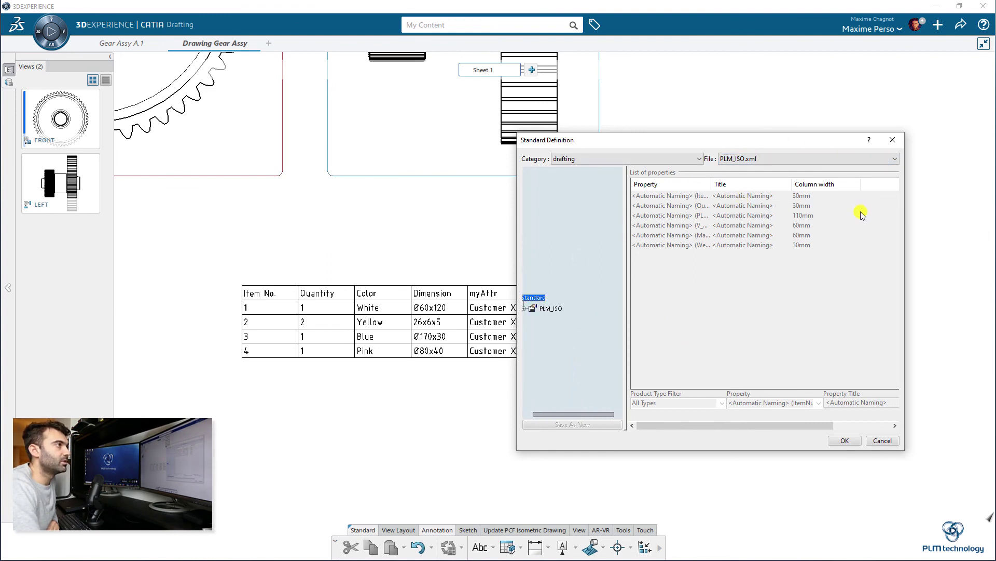
click(894, 140)
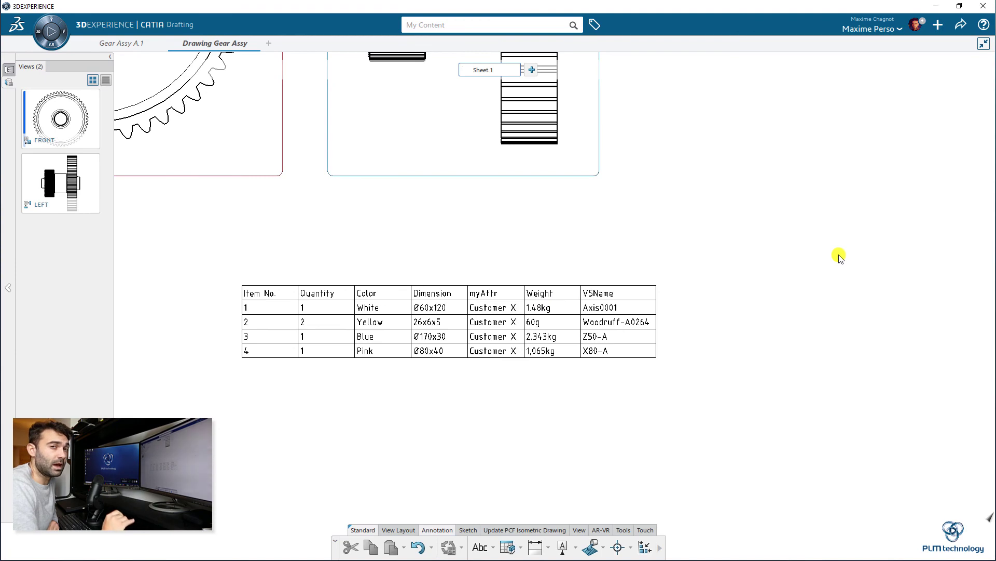
Step: Switch to the web browser and look through the Home, Training & Support and Blog pages of the PLM Technology website
key(alt+Tab)
scroll(848, 194, down, 7)
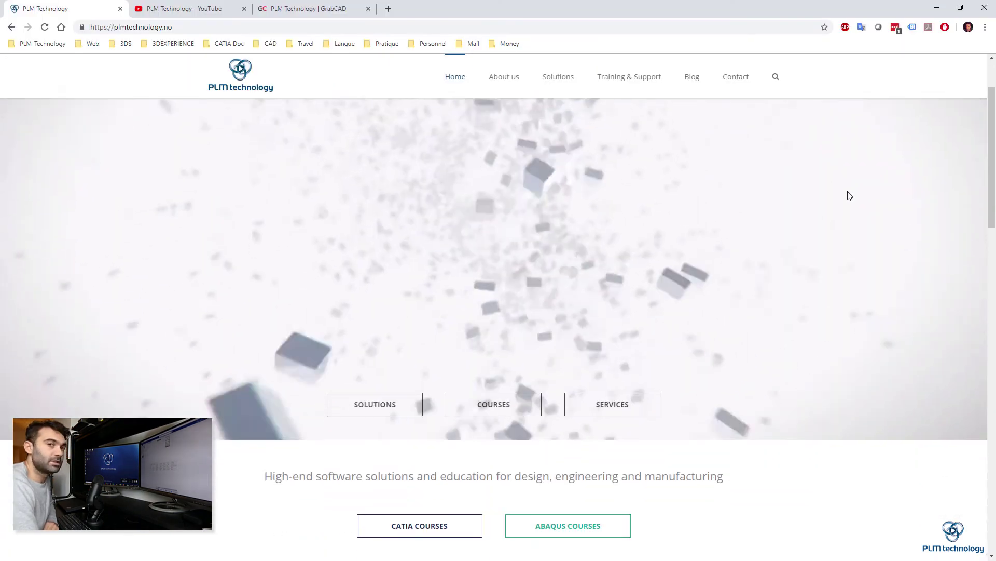
scroll(849, 196, down, 10)
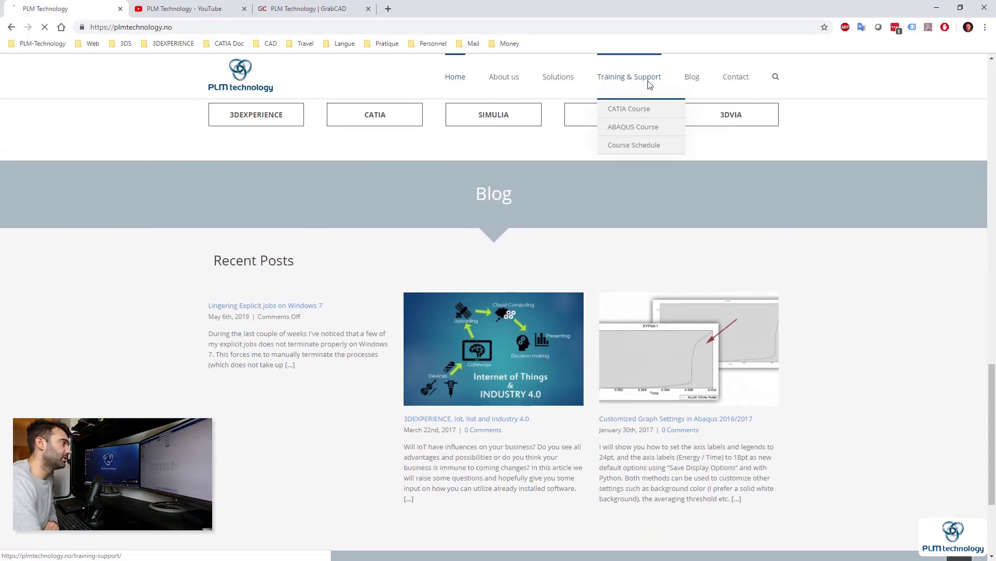
click(662, 89)
scroll(810, 143, down, 12)
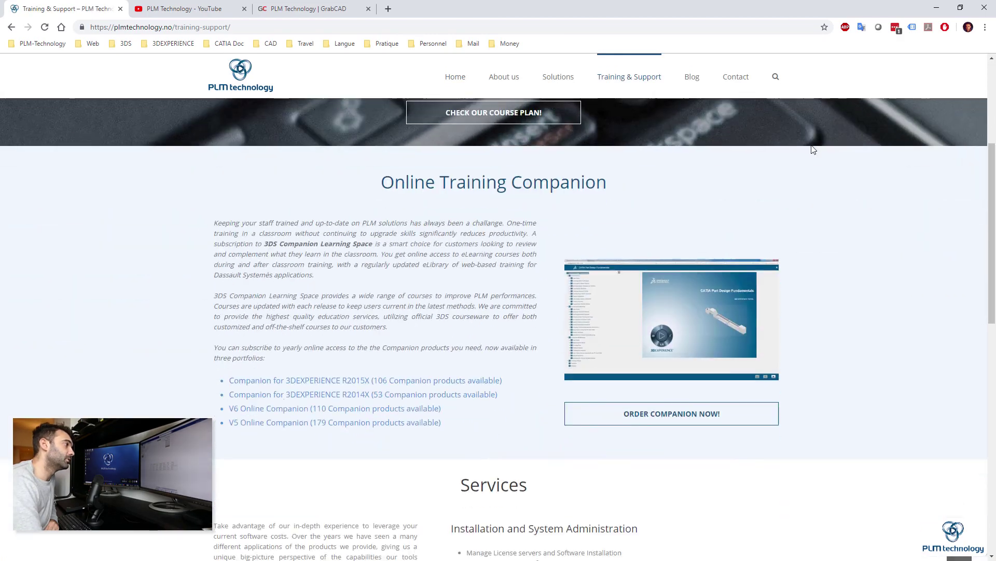
scroll(787, 119, down, 2)
click(730, 103)
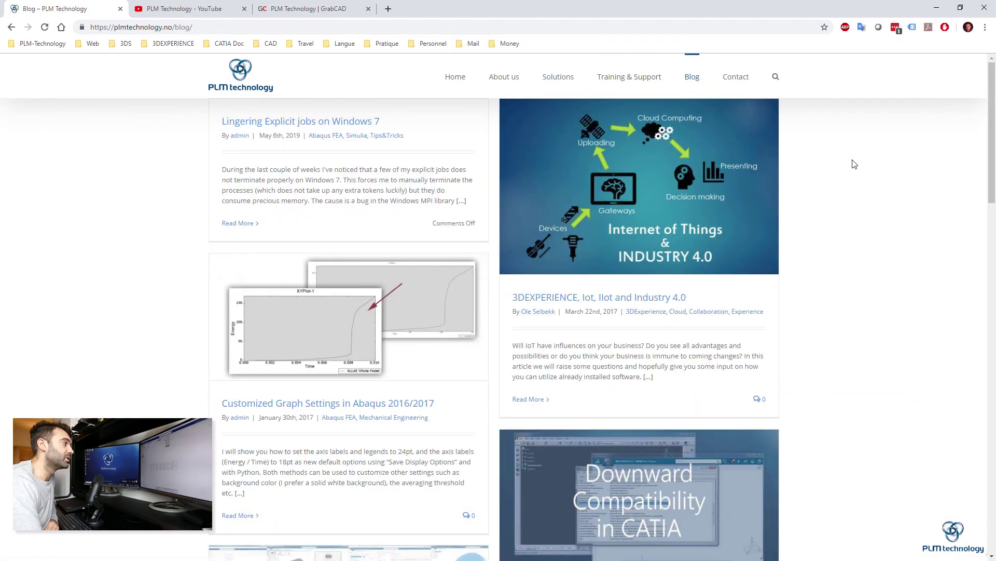
scroll(854, 164, down, 6)
scroll(854, 164, down, 5)
Step: Look through PLM Technology's YouTube channel and its GrabCAD profile in the other open pages
click(183, 9)
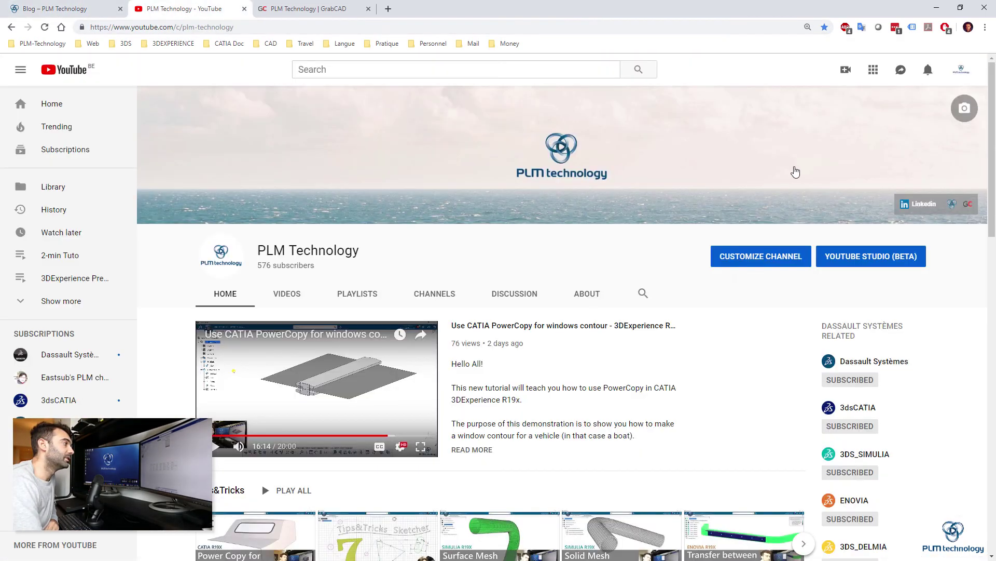
scroll(793, 169, down, 4)
scroll(791, 170, down, 15)
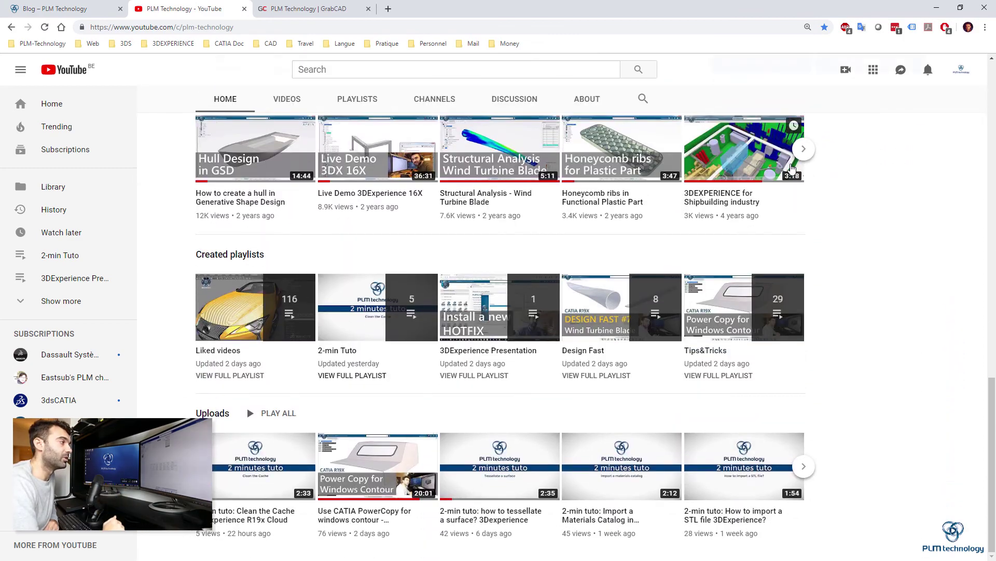
click(352, 11)
scroll(946, 267, down, 10)
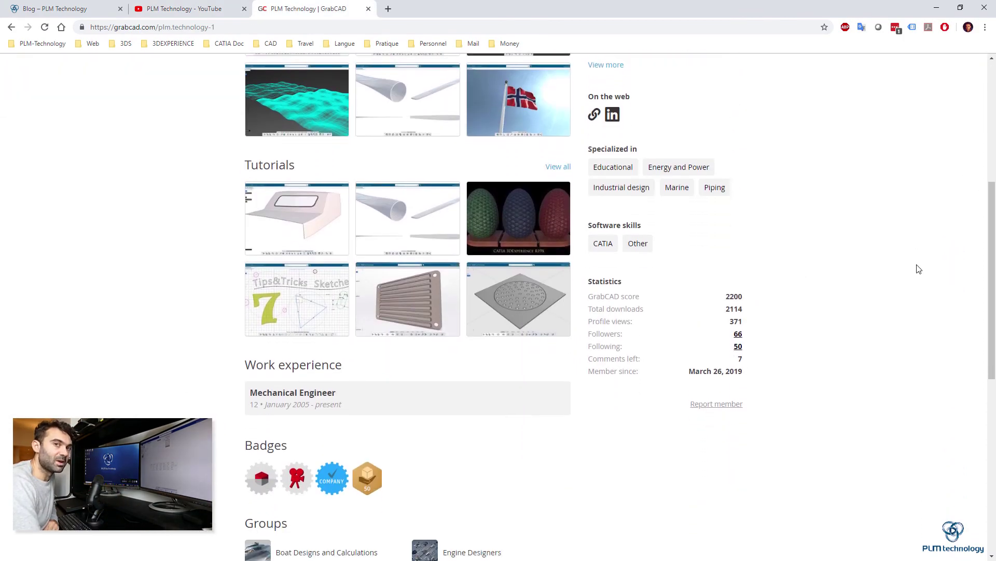